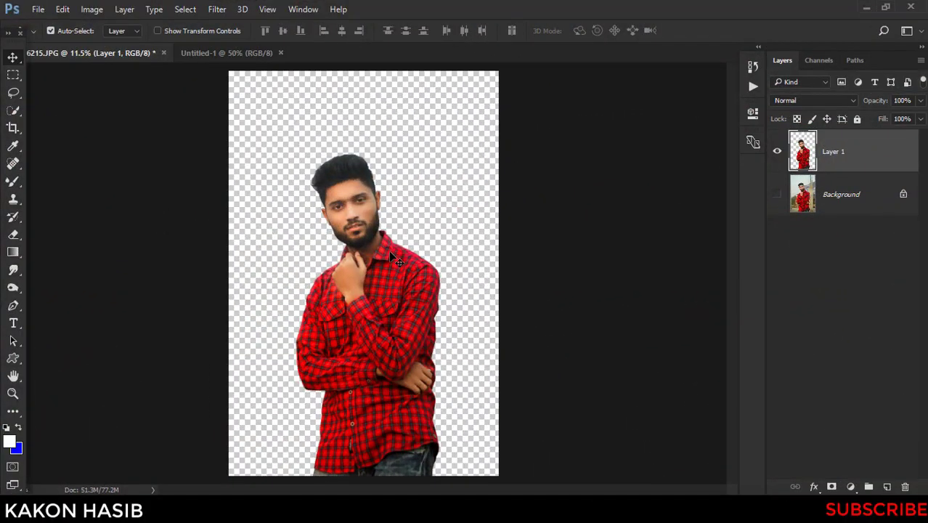
# Drag the cut-out man from Layer 1 into the white Untitled-1 canvas
pyautogui.moveTo(389, 254)
pyautogui.mouseDown()
pyautogui.moveTo(347, 220)
pyautogui.moveTo(240, 66)
pyautogui.moveTo(334, 277)
pyautogui.mouseUp()
pyautogui.moveTo(348, 308); pyautogui.dragTo(352, 308)
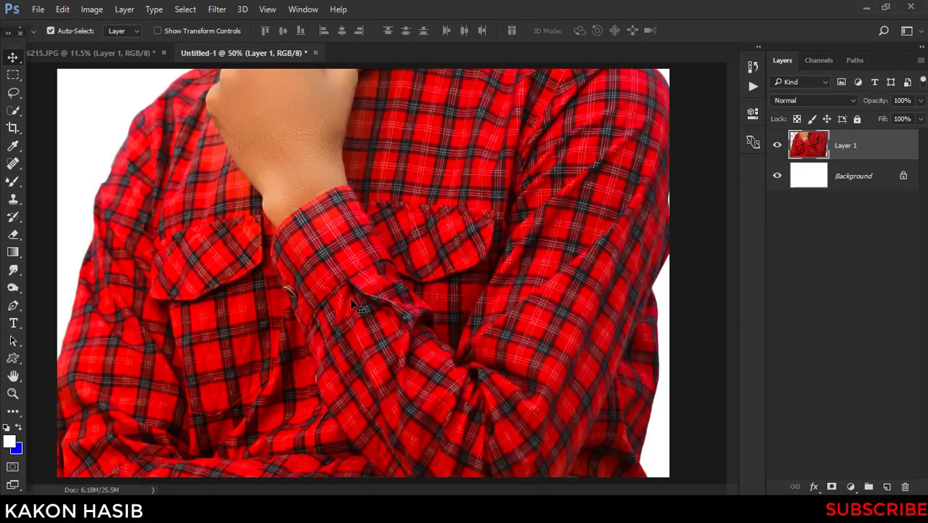
pyautogui.keyDown('alt'); pyautogui.scroll(-3, 351, 308); pyautogui.keyUp('alt')
pyautogui.keyDown('alt'); pyautogui.scroll(-3, 349, 294); pyautogui.keyUp('alt')
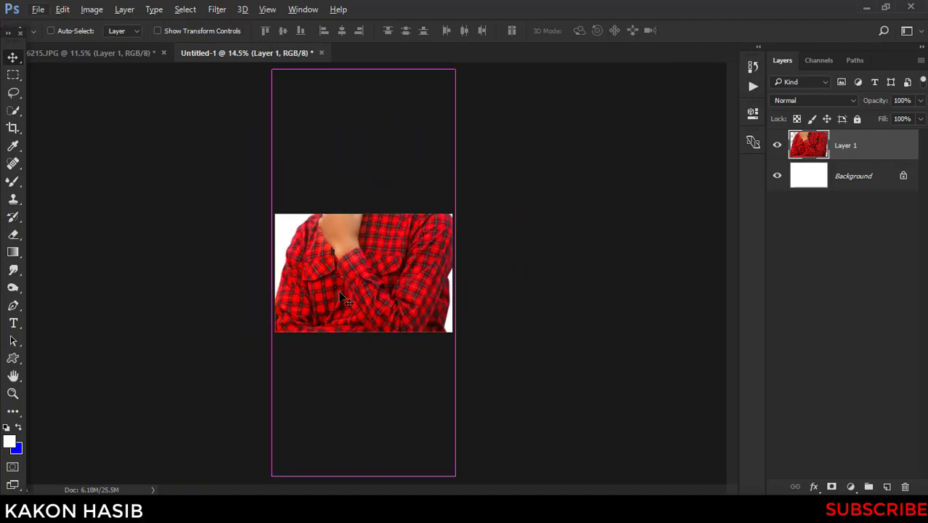
# Free-transform the man down to about 30% and place him on the canvas's left side
pyautogui.hotkey('ctrl', 't')
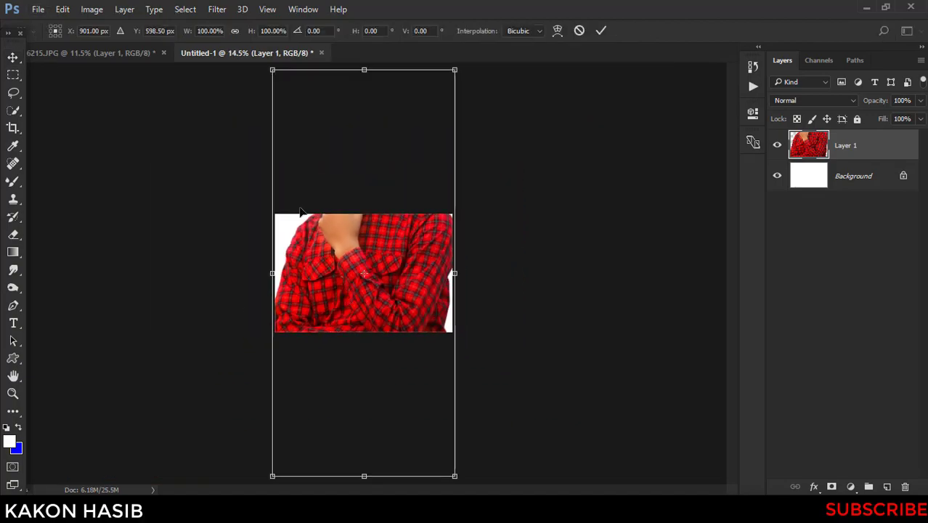
pyautogui.moveTo(273, 71); pyautogui.dragTo(390, 331)
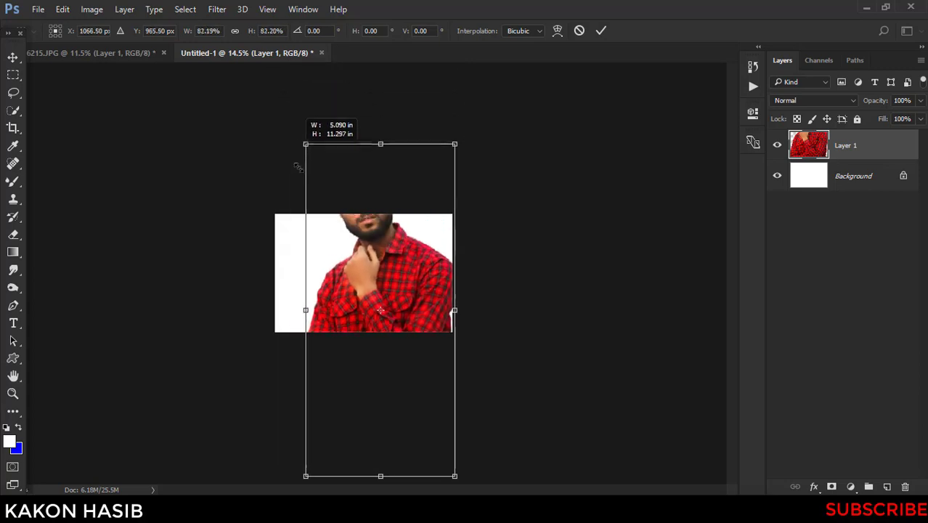
pyautogui.moveTo(416, 391); pyautogui.dragTo(348, 285)
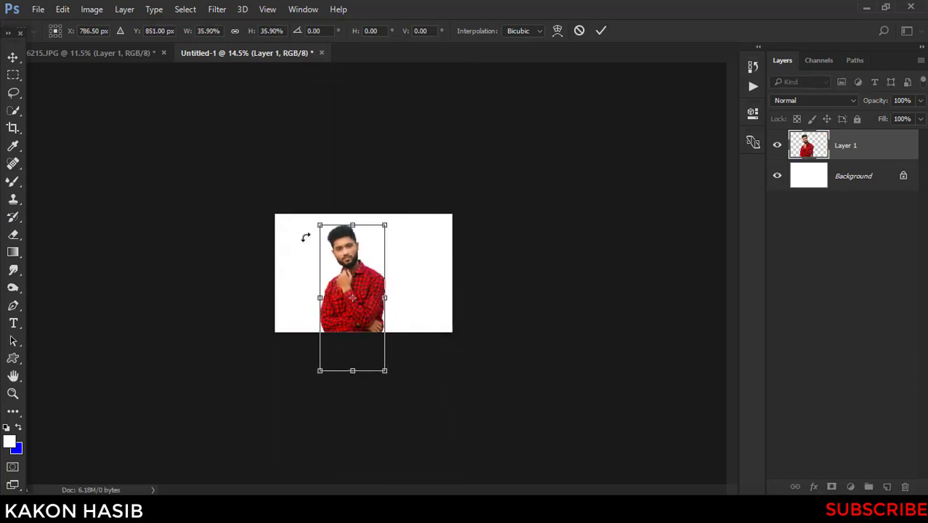
pyautogui.moveTo(318, 226); pyautogui.dragTo(326, 249)
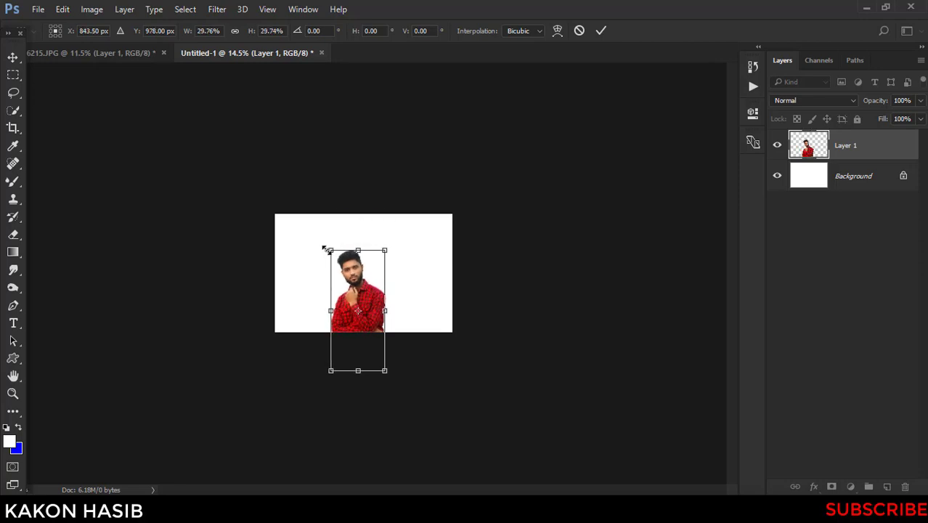
pyautogui.scroll(2, 350, 289)
pyautogui.scroll(2, 350, 289)
pyautogui.scroll(1, 350, 289)
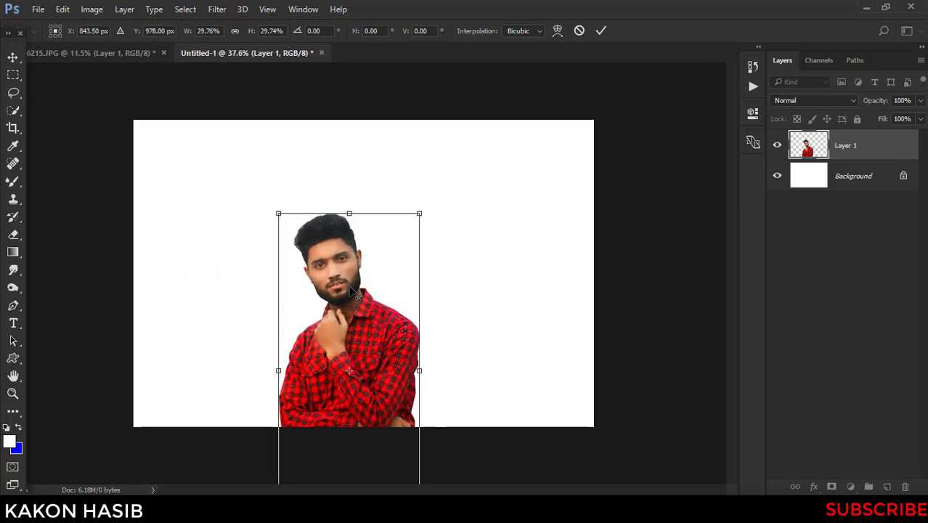
pyautogui.scroll(2, 350, 289)
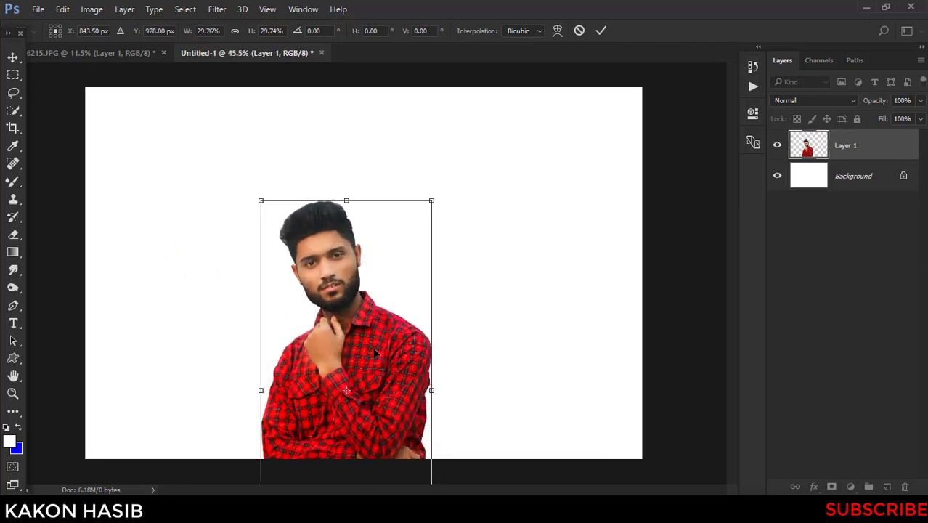
pyautogui.moveTo(375, 353)
pyautogui.mouseDown()
pyautogui.moveTo(287, 272)
pyautogui.moveTo(285, 284)
pyautogui.mouseUp()
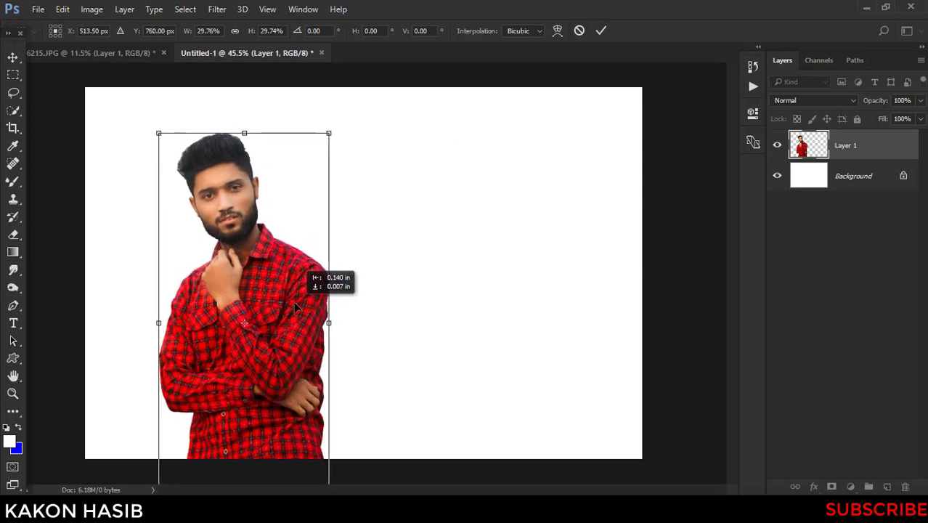
pyautogui.moveTo(306, 308); pyautogui.dragTo(292, 305)
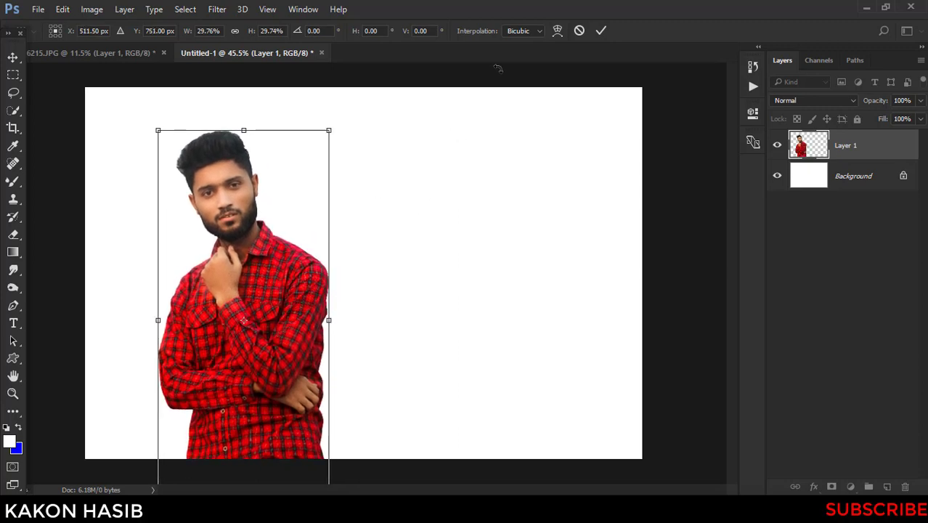
pyautogui.click(600, 32)
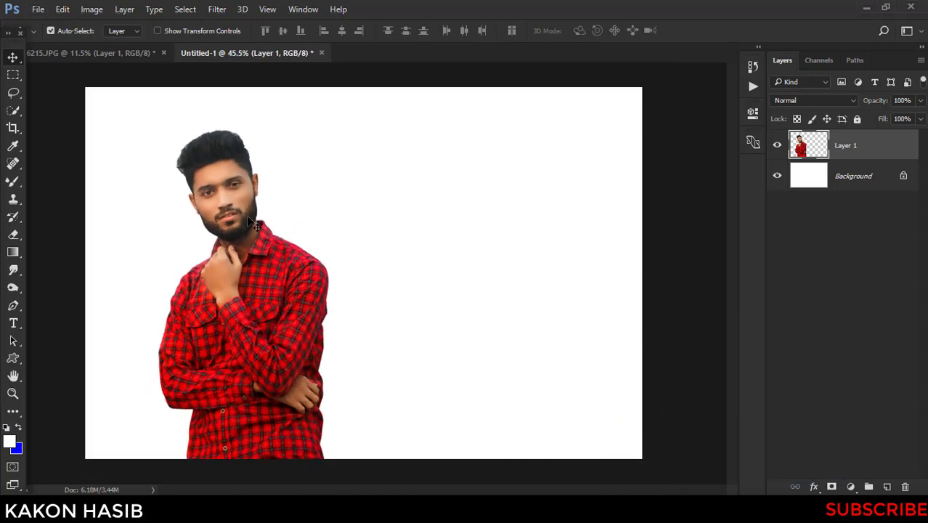
# Duplicate the man's layer as Layer 1 copy and open Filter > Liquify on it
pyautogui.click(858, 181)
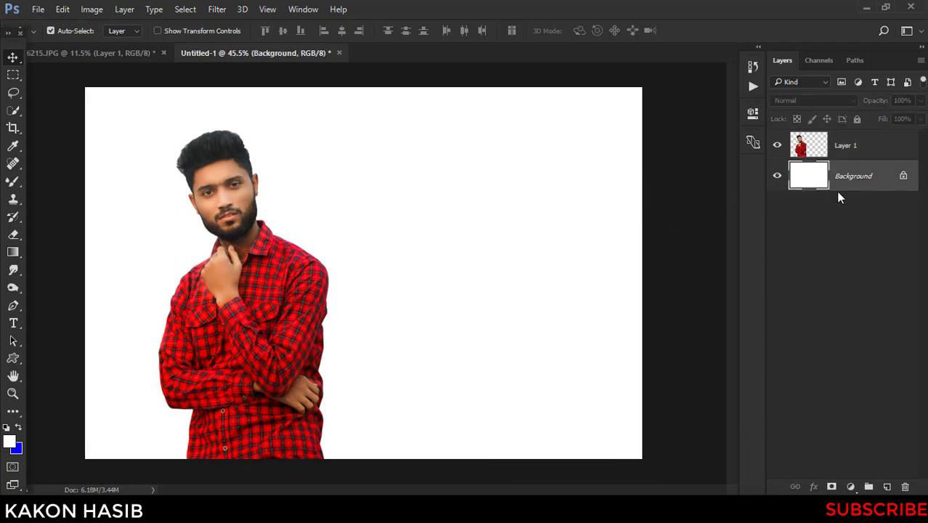
pyautogui.click(819, 149)
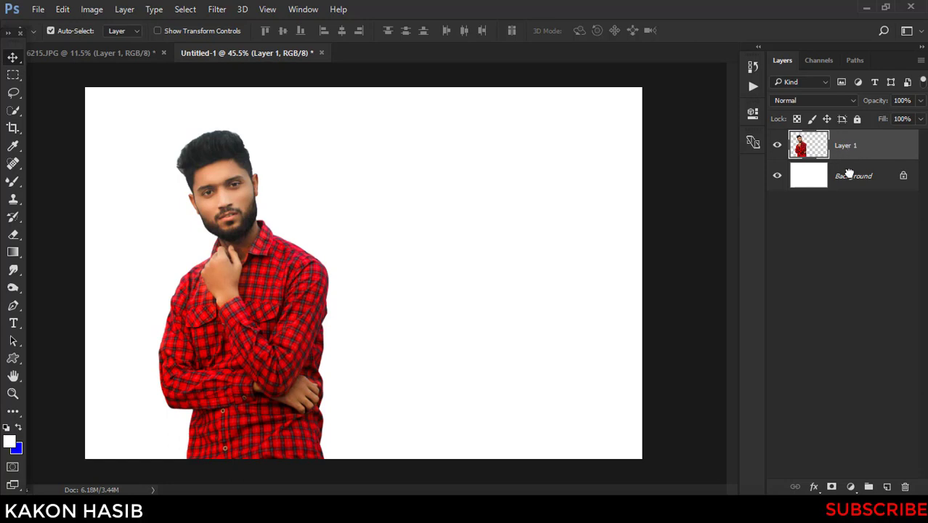
pyautogui.moveTo(850, 174); pyautogui.dragTo(886, 486)
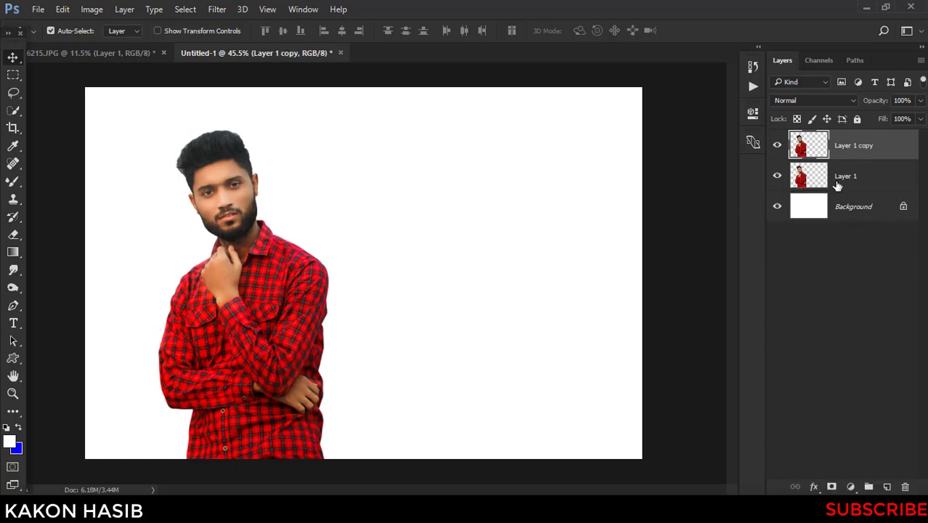
pyautogui.click(218, 9)
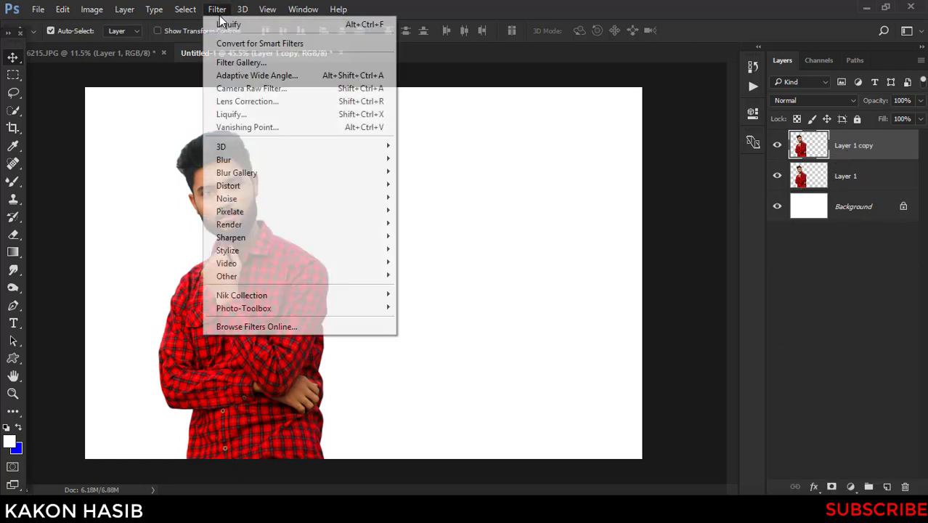
pyautogui.click(245, 115)
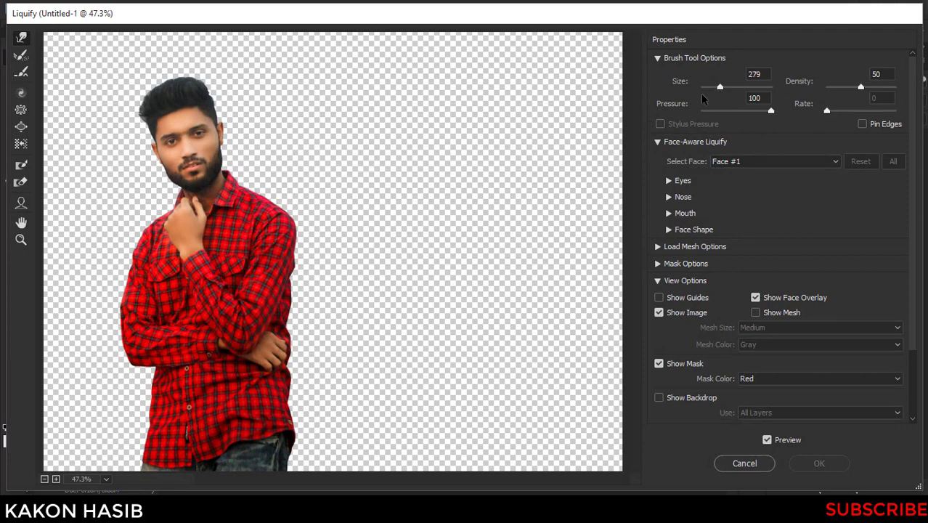
# Forward Warp the hair, face, beard, shoulder, shirt and hand outward to the right
pyautogui.keyDown('alt'); pyautogui.scroll(-1, 241, 146); pyautogui.keyUp('alt')
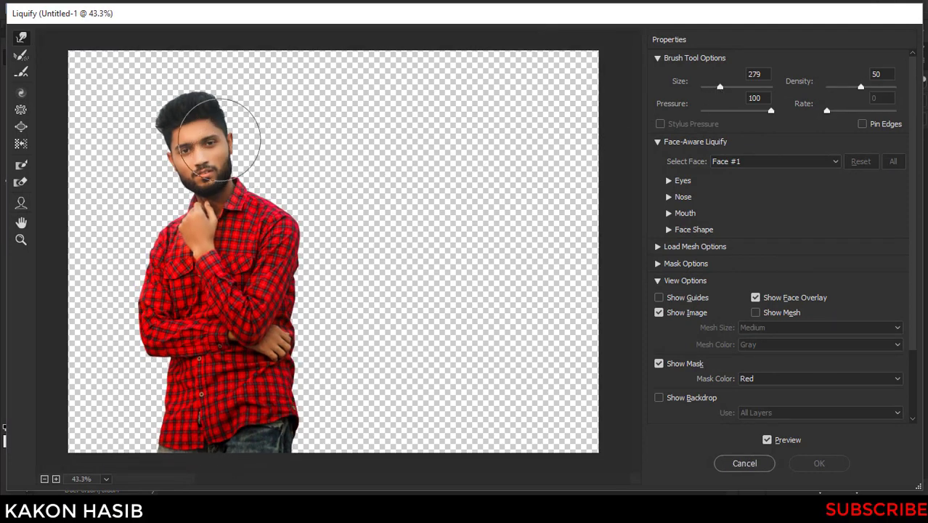
pyautogui.moveTo(225, 116)
pyautogui.mouseDown()
pyautogui.moveTo(240, 89)
pyautogui.moveTo(222, 86)
pyautogui.mouseUp()
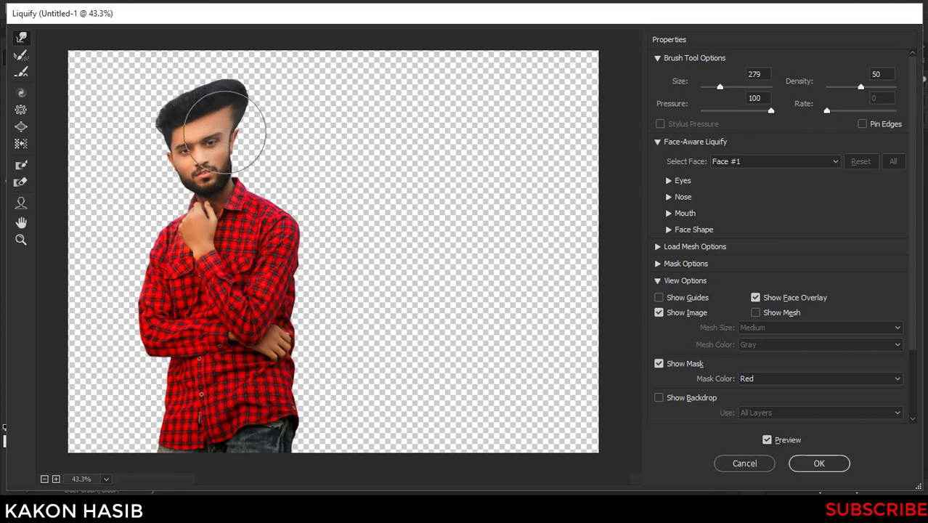
pyautogui.moveTo(225, 133)
pyautogui.mouseDown()
pyautogui.moveTo(246, 136)
pyautogui.moveTo(248, 165)
pyautogui.moveTo(301, 249)
pyautogui.moveTo(304, 311)
pyautogui.moveTo(286, 383)
pyautogui.moveTo(323, 396)
pyautogui.moveTo(298, 439)
pyautogui.moveTo(339, 436)
pyautogui.mouseUp()
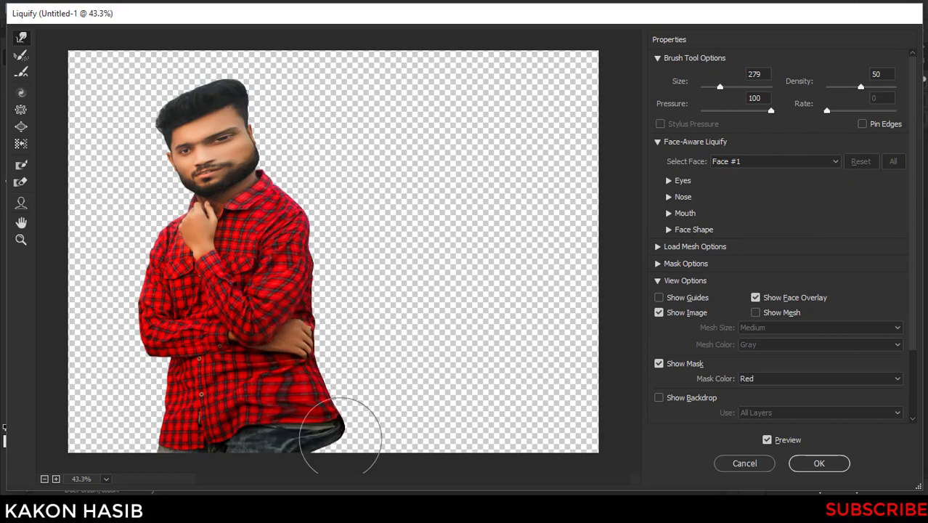
pyautogui.moveTo(334, 345)
pyautogui.mouseDown()
pyautogui.moveTo(321, 352)
pyautogui.moveTo(331, 315)
pyautogui.moveTo(291, 224)
pyautogui.mouseUp()
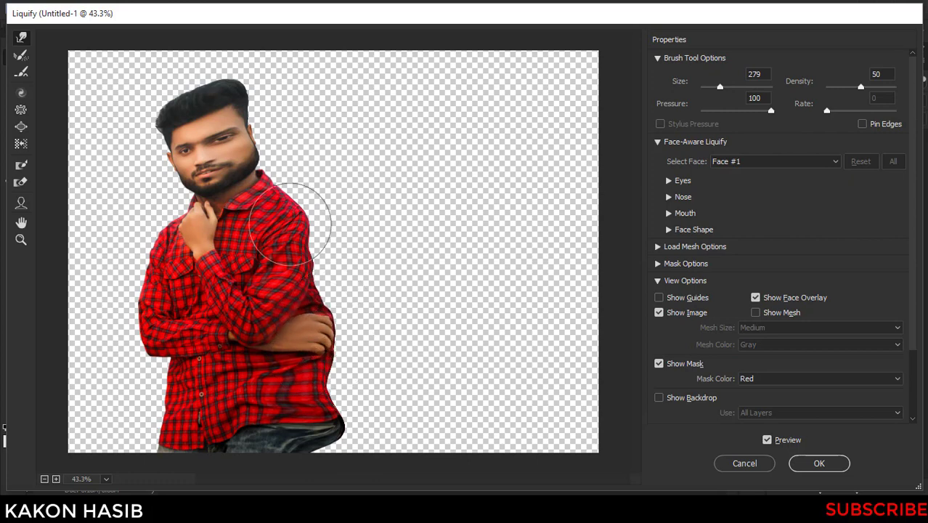
pyautogui.moveTo(253, 172); pyautogui.dragTo(260, 169)
pyautogui.moveTo(258, 134)
pyautogui.mouseDown()
pyautogui.moveTo(270, 110)
pyautogui.moveTo(225, 87)
pyautogui.moveTo(233, 66)
pyautogui.moveTo(200, 80)
pyautogui.moveTo(240, 89)
pyautogui.moveTo(265, 72)
pyautogui.moveTo(259, 114)
pyautogui.moveTo(279, 146)
pyautogui.moveTo(256, 162)
pyautogui.moveTo(282, 158)
pyautogui.moveTo(291, 232)
pyautogui.moveTo(332, 280)
pyautogui.moveTo(325, 265)
pyautogui.mouseUp()
pyautogui.moveTo(288, 156)
pyautogui.mouseDown()
pyautogui.moveTo(302, 145)
pyautogui.moveTo(321, 269)
pyautogui.moveTo(329, 240)
pyautogui.moveTo(352, 234)
pyautogui.mouseUp()
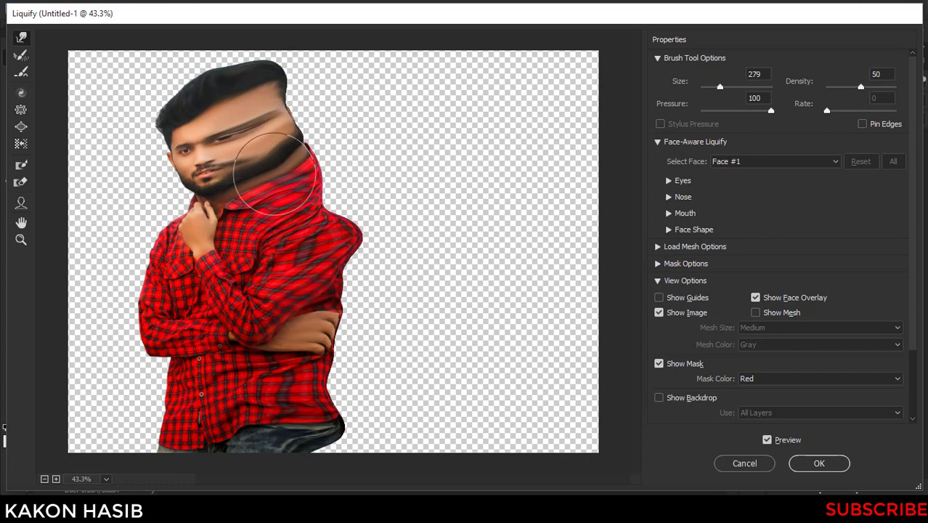
pyautogui.moveTo(255, 143)
pyautogui.mouseDown()
pyautogui.moveTo(275, 72)
pyautogui.moveTo(307, 104)
pyautogui.moveTo(314, 191)
pyautogui.moveTo(360, 186)
pyautogui.mouseUp()
pyautogui.moveTo(336, 300)
pyautogui.mouseDown()
pyautogui.moveTo(356, 280)
pyautogui.moveTo(356, 331)
pyautogui.moveTo(336, 399)
pyautogui.moveTo(383, 387)
pyautogui.moveTo(358, 317)
pyautogui.moveTo(369, 291)
pyautogui.mouseUp()
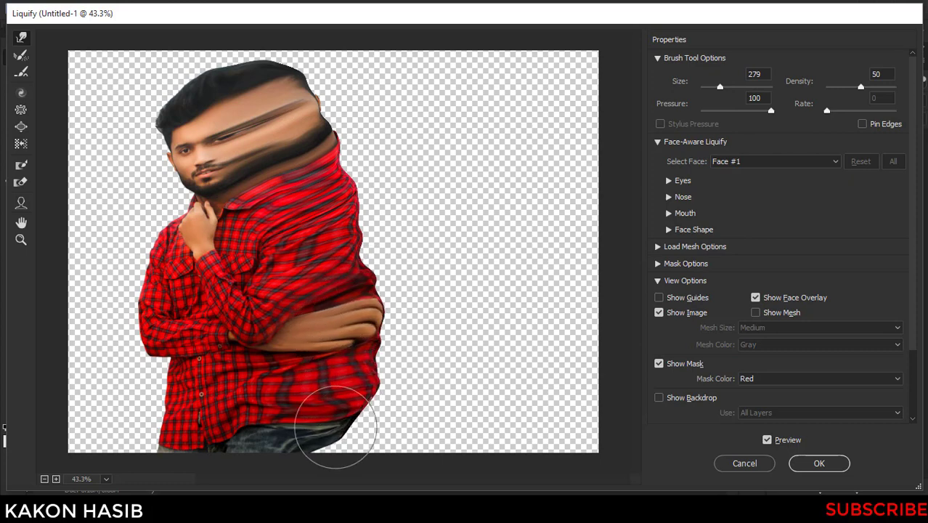
pyautogui.moveTo(331, 431)
pyautogui.mouseDown()
pyautogui.moveTo(331, 440)
pyautogui.moveTo(372, 450)
pyautogui.moveTo(377, 379)
pyautogui.moveTo(369, 372)
pyautogui.moveTo(410, 331)
pyautogui.moveTo(375, 267)
pyautogui.mouseUp()
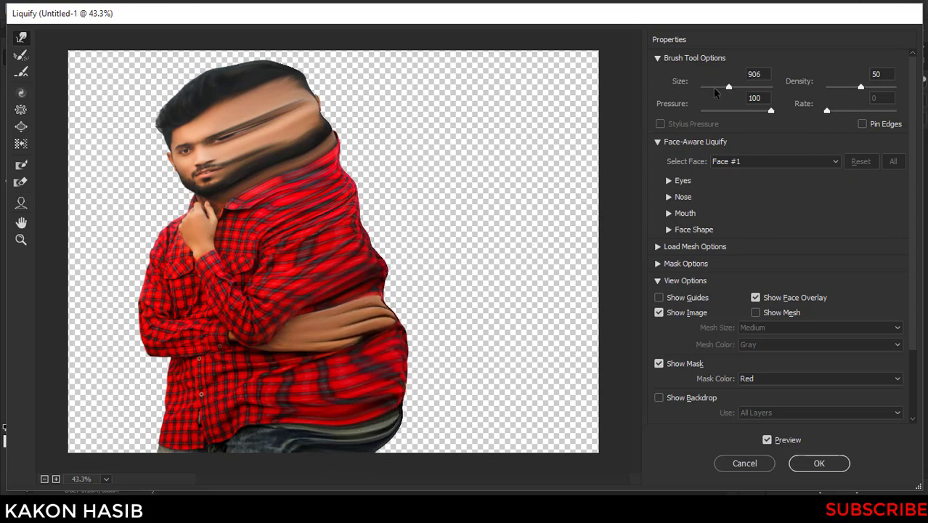
# Streak the shirt, hair and bottom dark bands rightward with the 906 brush, then apply Liquify
pyautogui.moveTo(414, 176)
pyautogui.mouseDown()
pyautogui.moveTo(404, 83)
pyautogui.moveTo(387, 111)
pyautogui.moveTo(415, 69)
pyautogui.moveTo(404, 269)
pyautogui.moveTo(450, 270)
pyautogui.moveTo(466, 373)
pyautogui.moveTo(492, 313)
pyautogui.moveTo(512, 190)
pyautogui.moveTo(430, 186)
pyautogui.moveTo(497, 163)
pyautogui.moveTo(436, 109)
pyautogui.moveTo(450, 66)
pyautogui.moveTo(374, 65)
pyautogui.moveTo(430, 42)
pyautogui.moveTo(386, 24)
pyautogui.mouseUp()
pyautogui.moveTo(320, 33)
pyautogui.mouseDown()
pyautogui.moveTo(341, 29)
pyautogui.moveTo(330, 43)
pyautogui.moveTo(466, 63)
pyautogui.moveTo(468, 103)
pyautogui.moveTo(501, 131)
pyautogui.moveTo(557, 238)
pyautogui.moveTo(505, 378)
pyautogui.moveTo(469, 424)
pyautogui.moveTo(573, 454)
pyautogui.moveTo(519, 460)
pyautogui.moveTo(508, 476)
pyautogui.moveTo(479, 472)
pyautogui.moveTo(452, 445)
pyautogui.moveTo(383, 265)
pyautogui.moveTo(357, 259)
pyautogui.moveTo(383, 176)
pyautogui.moveTo(402, 171)
pyautogui.moveTo(383, 166)
pyautogui.moveTo(373, 311)
pyautogui.moveTo(349, 356)
pyautogui.moveTo(482, 308)
pyautogui.moveTo(575, 247)
pyautogui.moveTo(549, 319)
pyautogui.moveTo(538, 332)
pyautogui.moveTo(508, 249)
pyautogui.moveTo(530, 162)
pyautogui.moveTo(516, 123)
pyautogui.mouseUp()
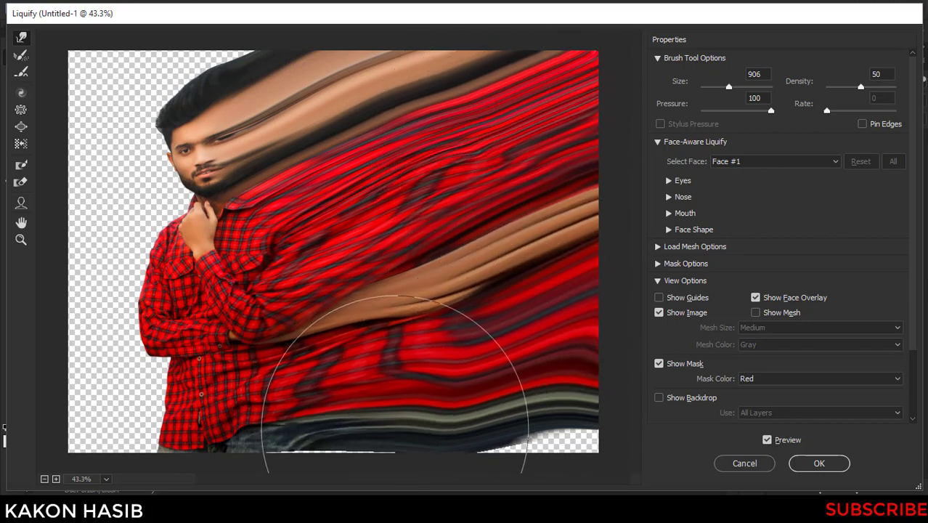
pyautogui.moveTo(395, 428); pyautogui.dragTo(376, 438)
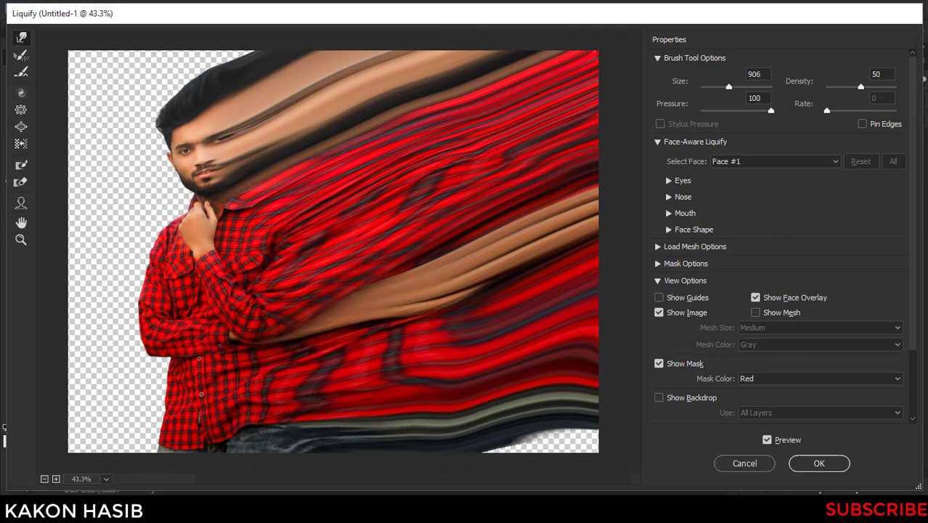
pyautogui.moveTo(501, 399)
pyautogui.mouseDown()
pyautogui.moveTo(517, 345)
pyautogui.moveTo(498, 341)
pyautogui.moveTo(527, 321)
pyautogui.moveTo(508, 269)
pyautogui.moveTo(498, 278)
pyautogui.moveTo(577, 275)
pyautogui.moveTo(537, 149)
pyautogui.mouseUp()
pyautogui.click(815, 464)
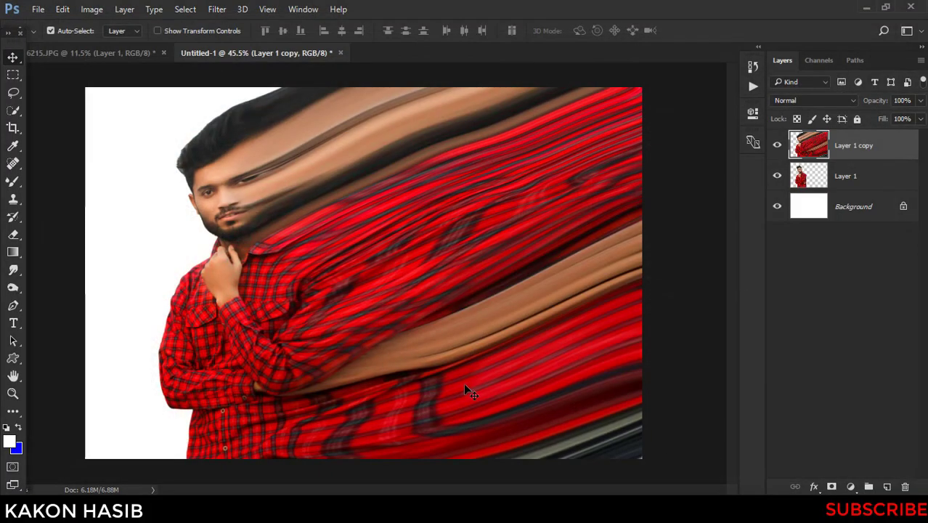
# Give Layer 1 copy an inverted black layer mask and Layer 1 a white layer mask
pyautogui.click(831, 487)
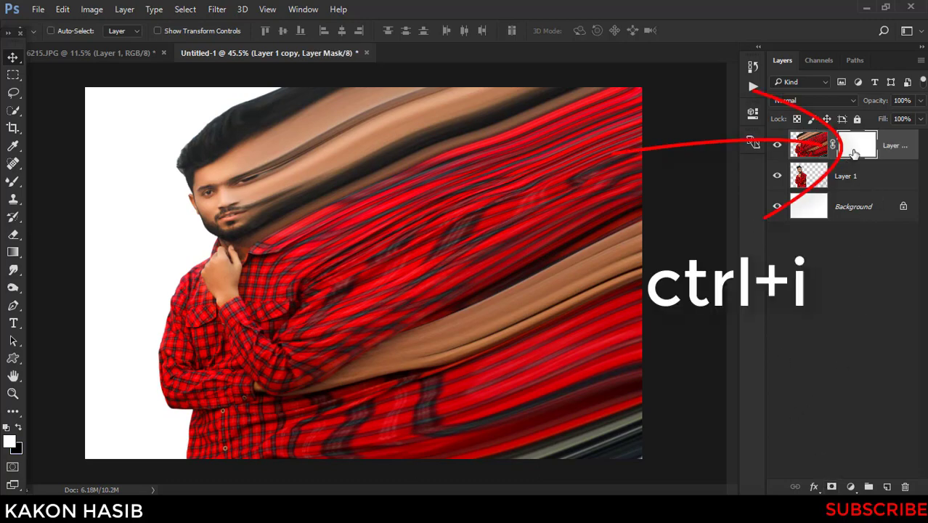
pyautogui.hotkey('ctrl', 'i')
pyautogui.click(842, 178)
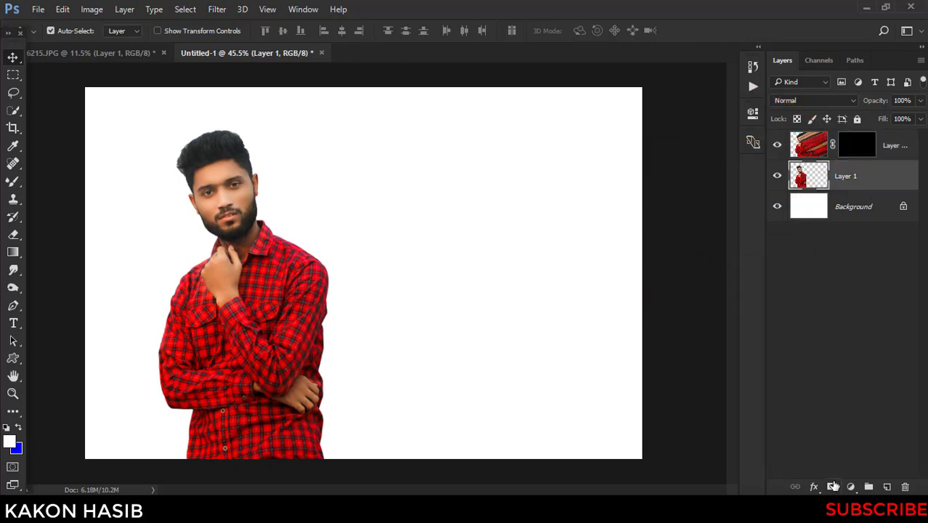
pyautogui.click(833, 487)
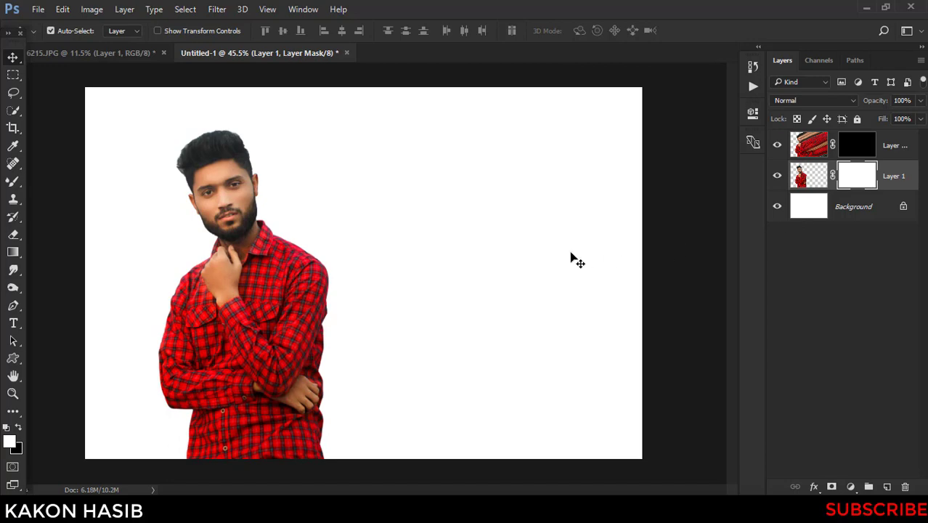
pyautogui.scroll(2, 211, 174)
pyautogui.scroll(1, 283, 214)
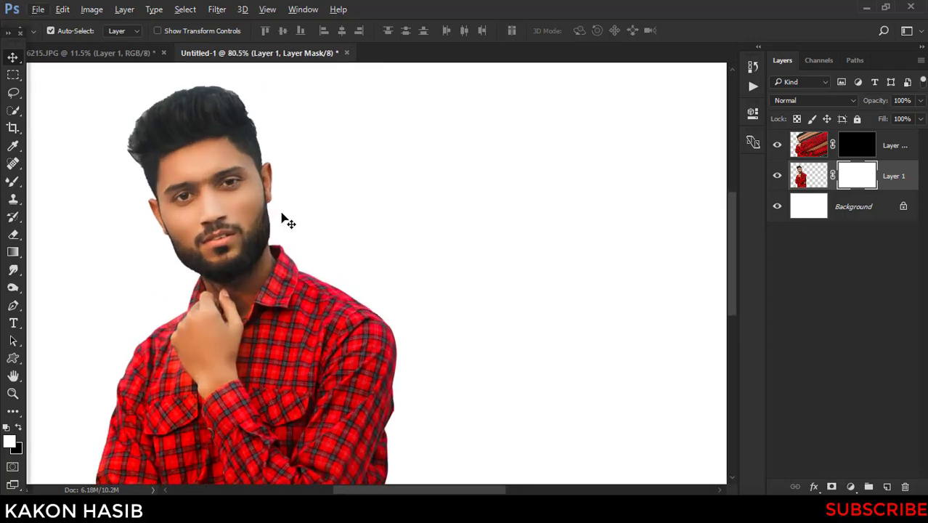
pyautogui.scroll(-3, 274, 192)
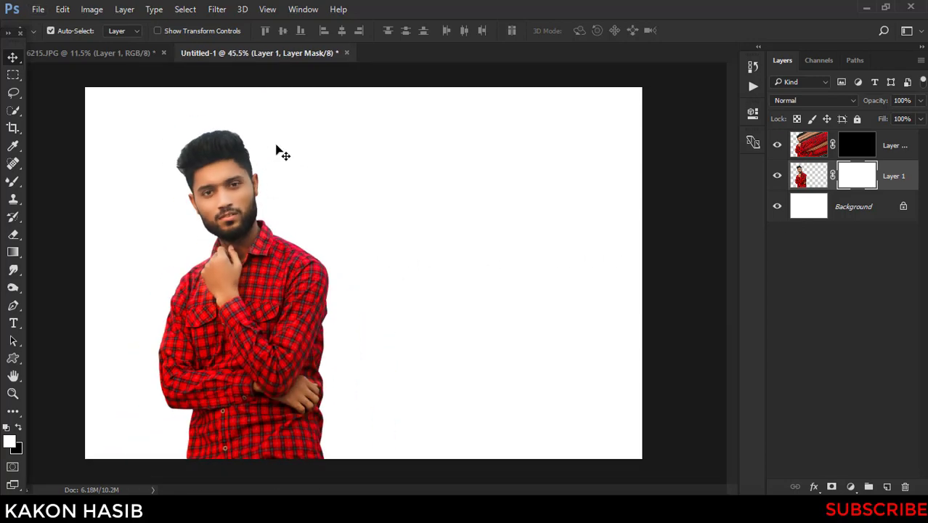
# Pick the Brush Tool with the 2500 scatter brush tip at 400 px
pyautogui.click(13, 183)
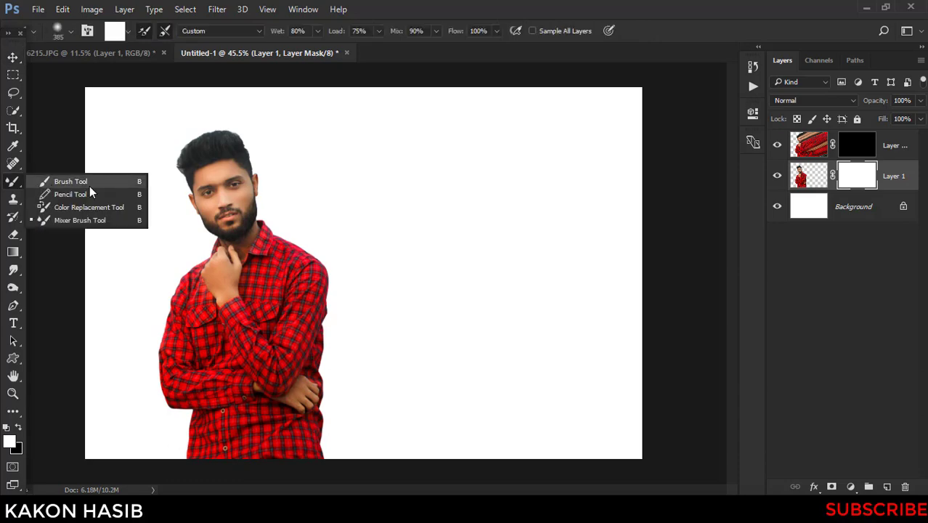
pyautogui.click(62, 180)
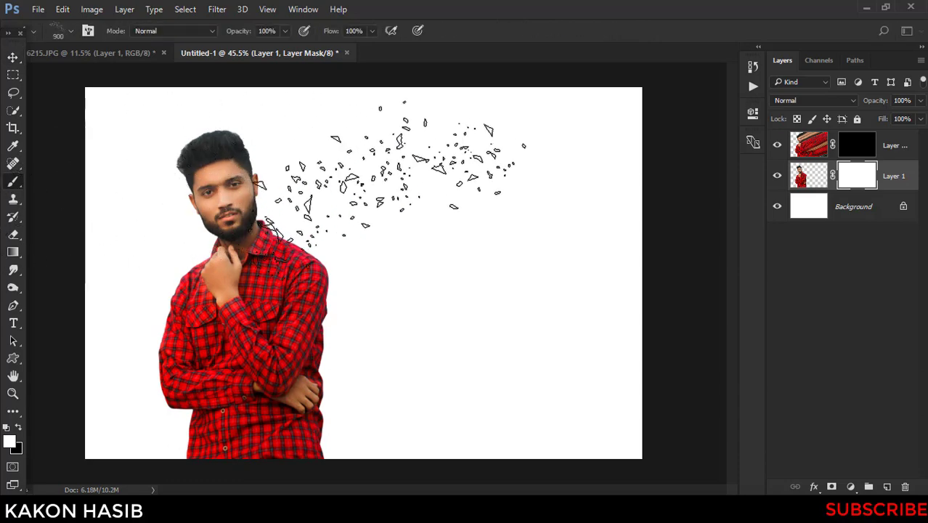
pyautogui.rightClick(361, 184)
pyautogui.scroll(-2, 562, 355)
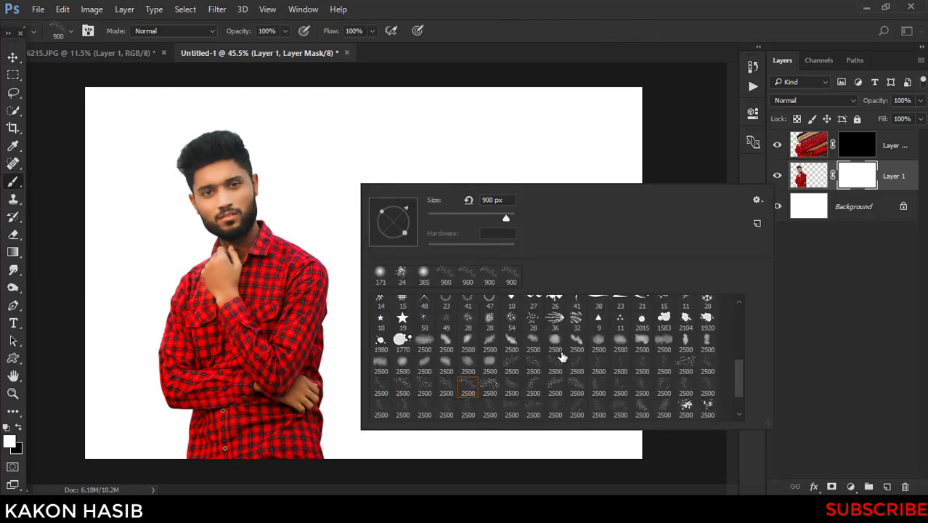
pyautogui.scroll(-1, 562, 356)
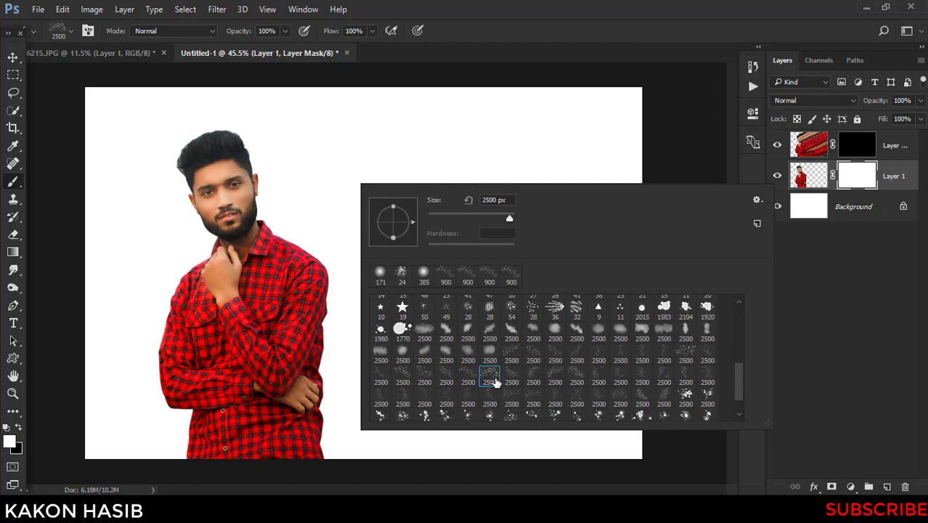
pyautogui.click(491, 379)
pyautogui.click(470, 217)
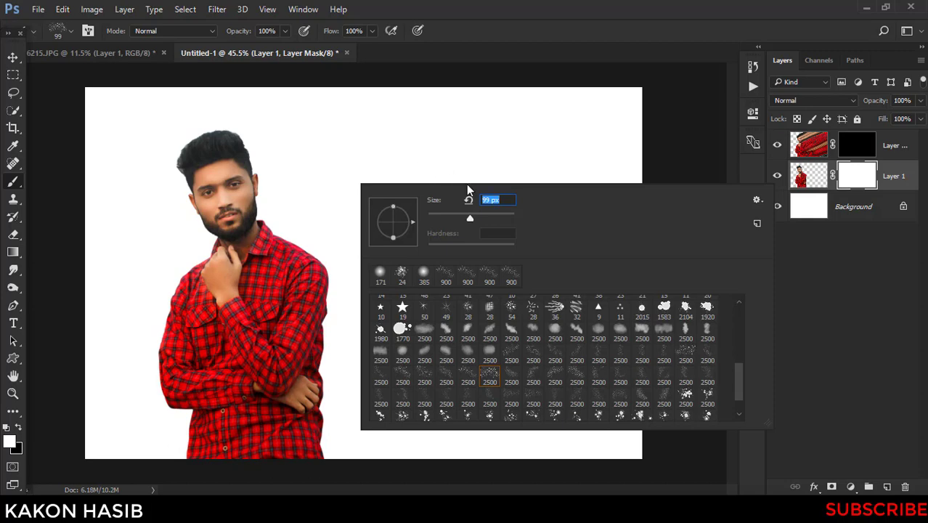
pyautogui.write('200')
pyautogui.press('Return')
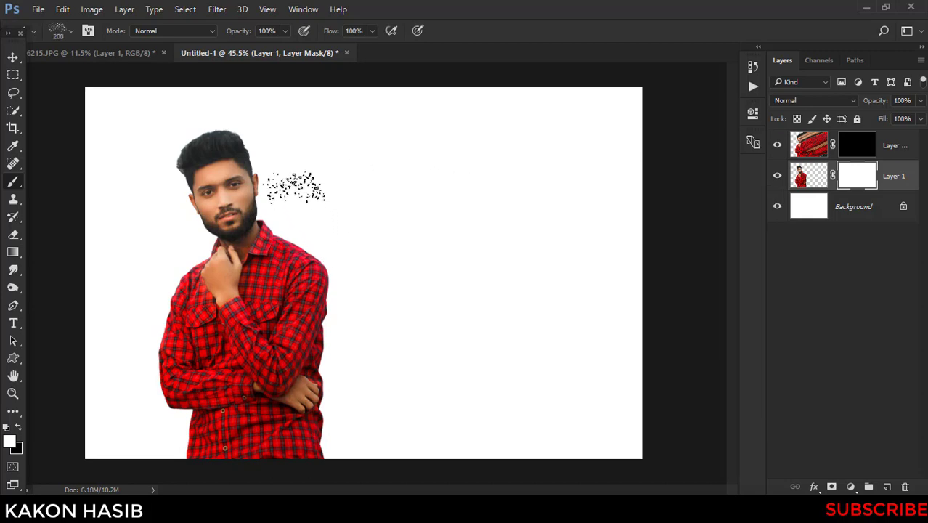
pyautogui.press(']')
pyautogui.press(']')
pyautogui.press(']')
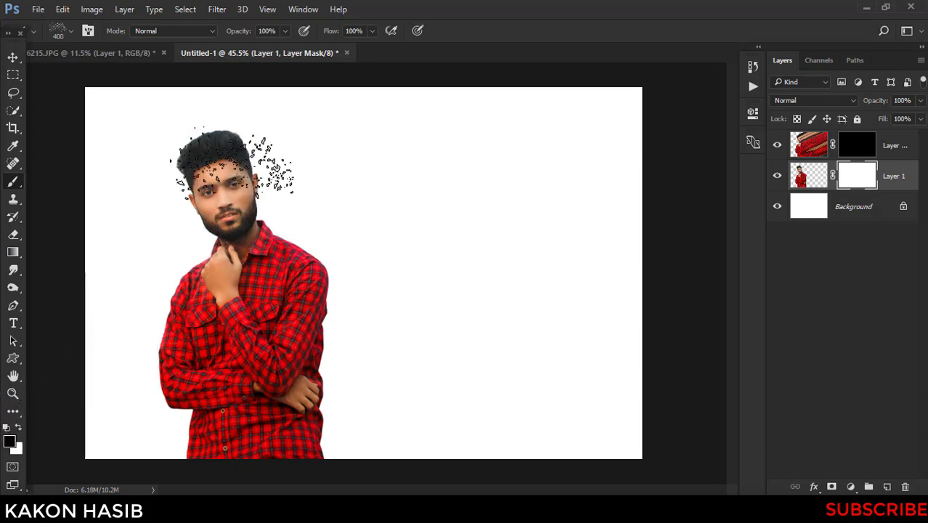
# Paint black on Layer 1's mask to fragment the hair, face, hand and lower shirt
pyautogui.scroll(1, 229, 167)
pyautogui.scroll(1, 269, 175)
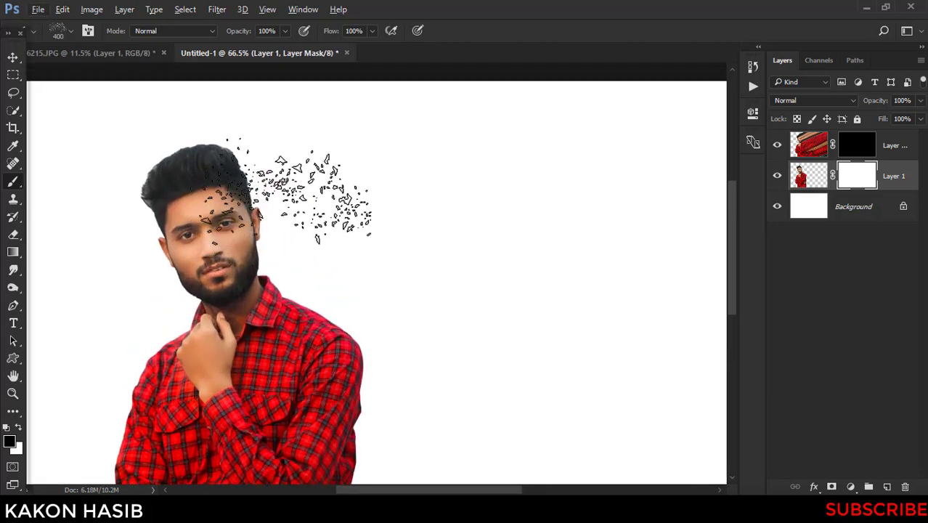
pyautogui.moveTo(276, 181); pyautogui.dragTo(407, 356)
pyautogui.scroll(-2, 385, 334)
pyautogui.scroll(-2, 407, 356)
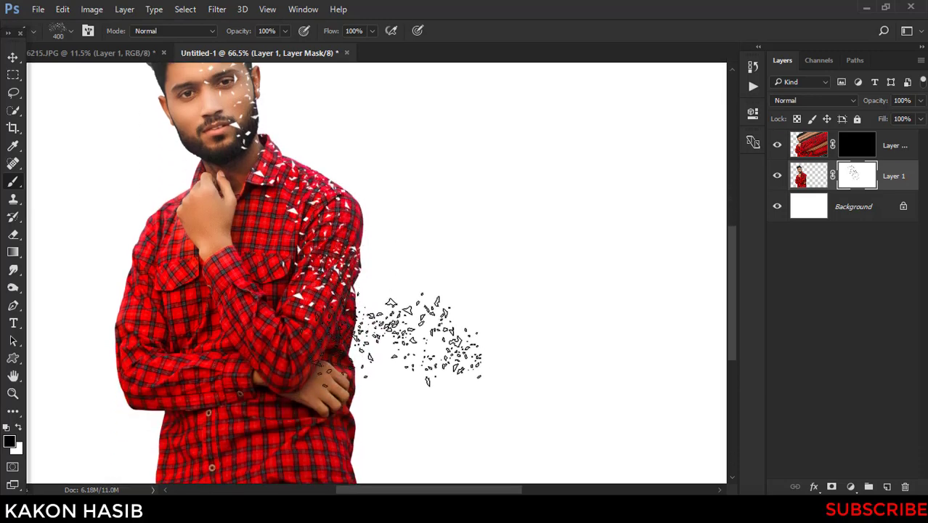
pyautogui.scroll(-1, 418, 334)
pyautogui.moveTo(410, 308)
pyautogui.mouseDown()
pyautogui.moveTo(407, 302)
pyautogui.moveTo(403, 392)
pyautogui.moveTo(345, 289)
pyautogui.moveTo(369, 290)
pyautogui.moveTo(394, 211)
pyautogui.moveTo(384, 161)
pyautogui.moveTo(418, 156)
pyautogui.moveTo(435, 373)
pyautogui.mouseUp()
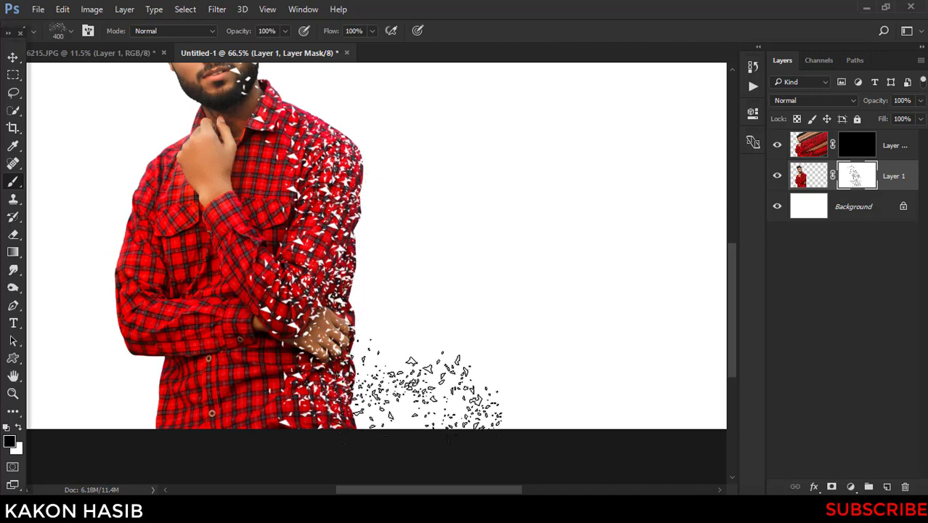
pyautogui.scroll(2, 421, 189)
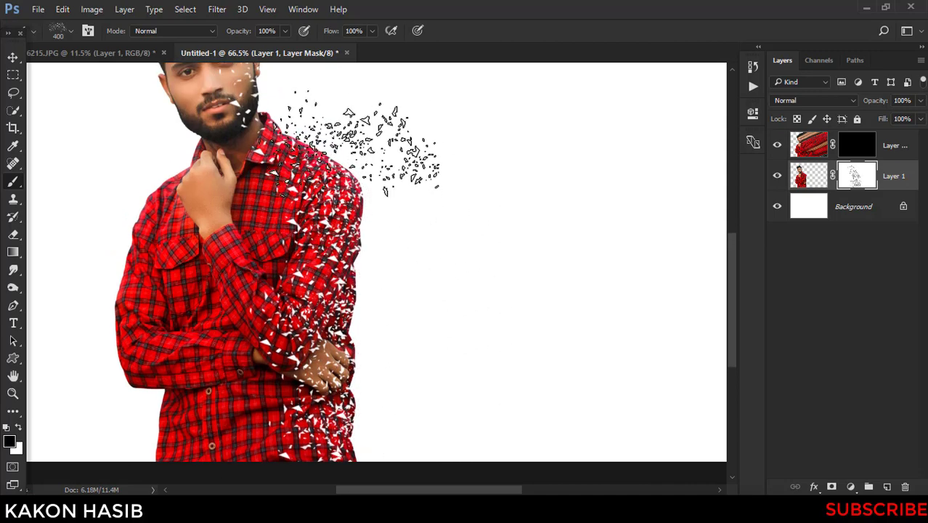
pyautogui.scroll(1, 354, 120)
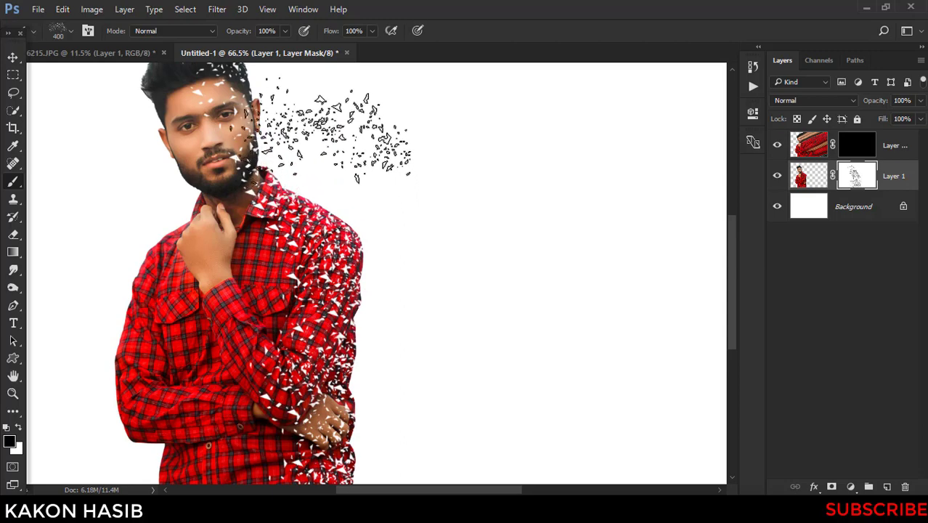
pyautogui.scroll(1, 335, 125)
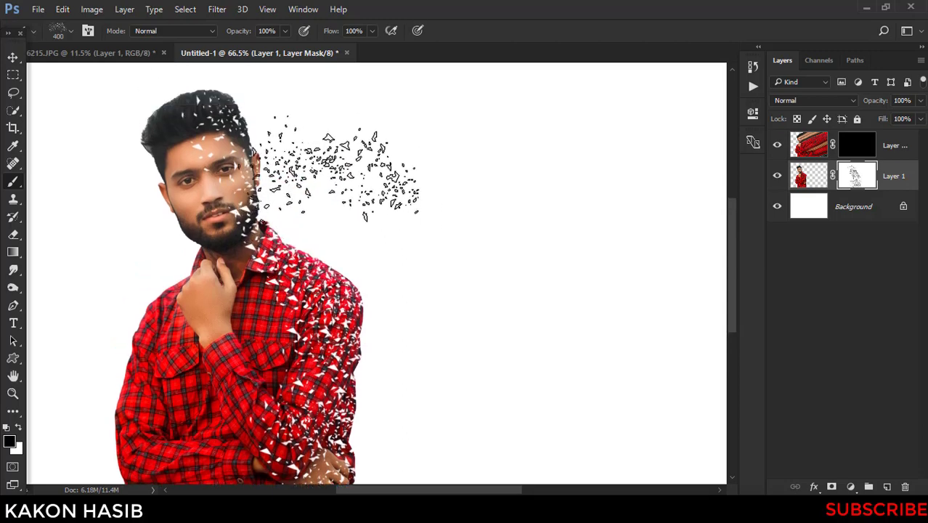
pyautogui.click(315, 116)
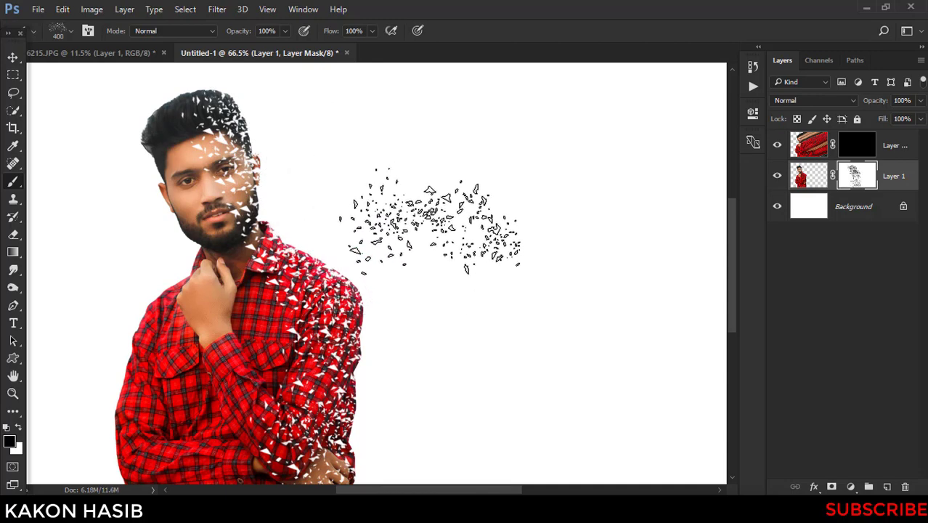
# Rotate the scatter brush tip angle to about 45° in the Brush Preset picker
pyautogui.rightClick(435, 220)
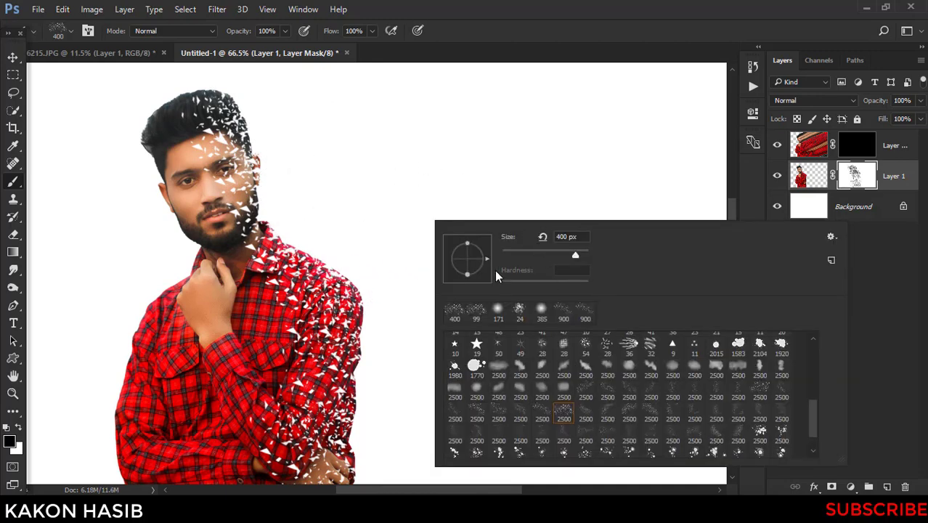
pyautogui.moveTo(482, 277); pyautogui.dragTo(472, 249)
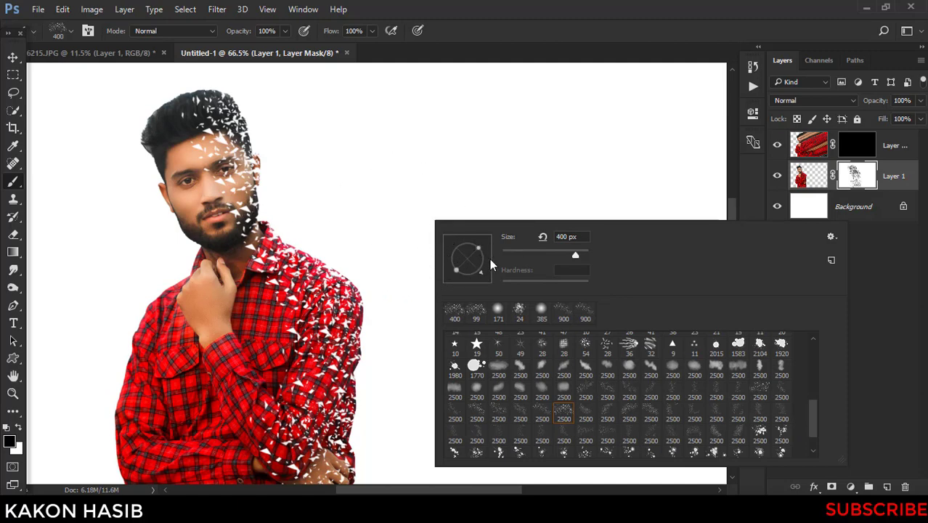
pyautogui.click(356, 287)
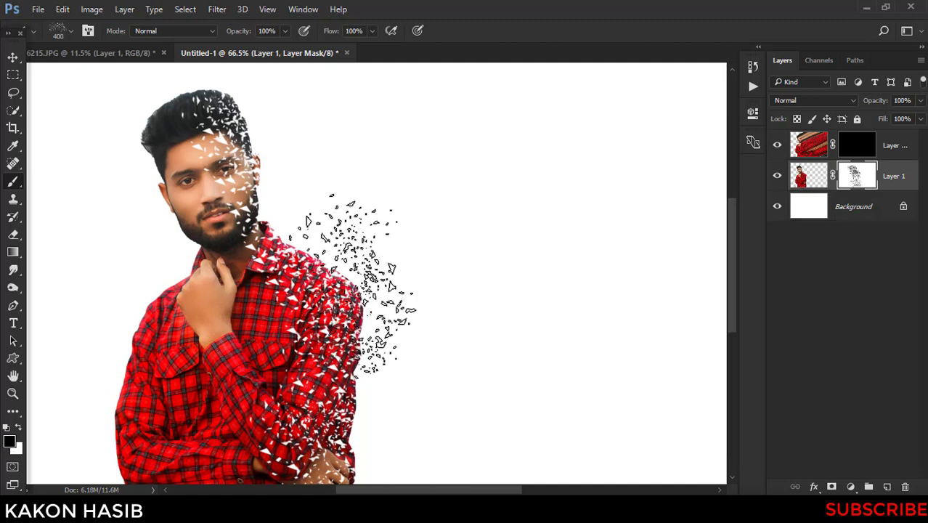
pyautogui.scroll(-2, 407, 276)
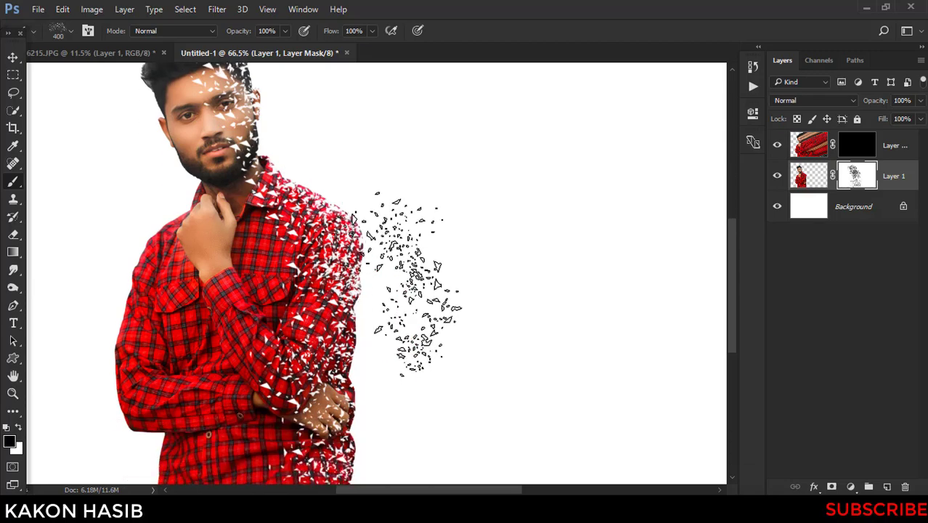
pyautogui.scroll(-1, 403, 298)
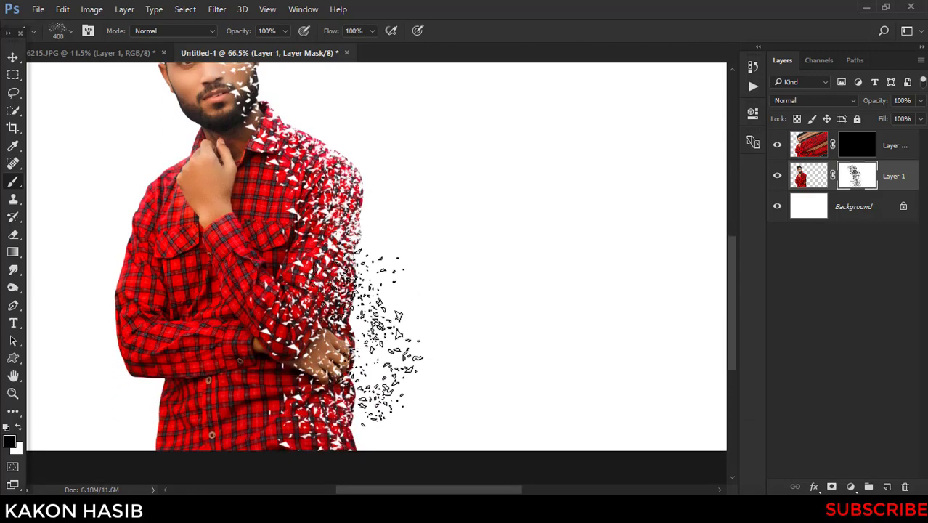
pyautogui.scroll(-1, 377, 345)
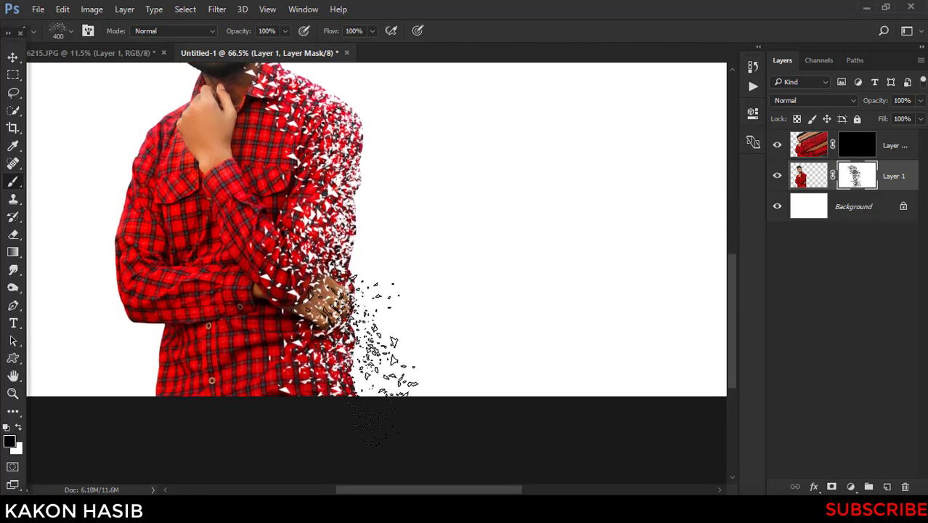
pyautogui.scroll(-1, 384, 342)
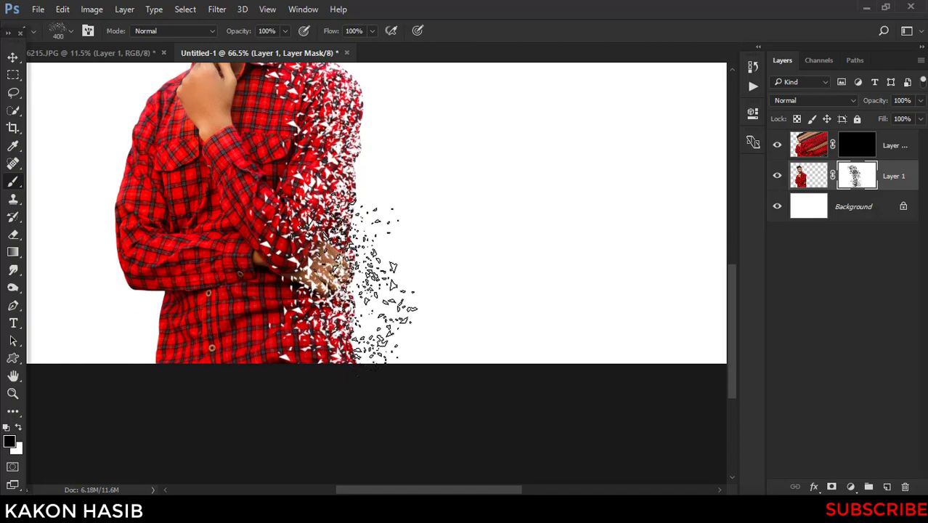
pyautogui.scroll(1, 381, 313)
pyautogui.scroll(1, 374, 294)
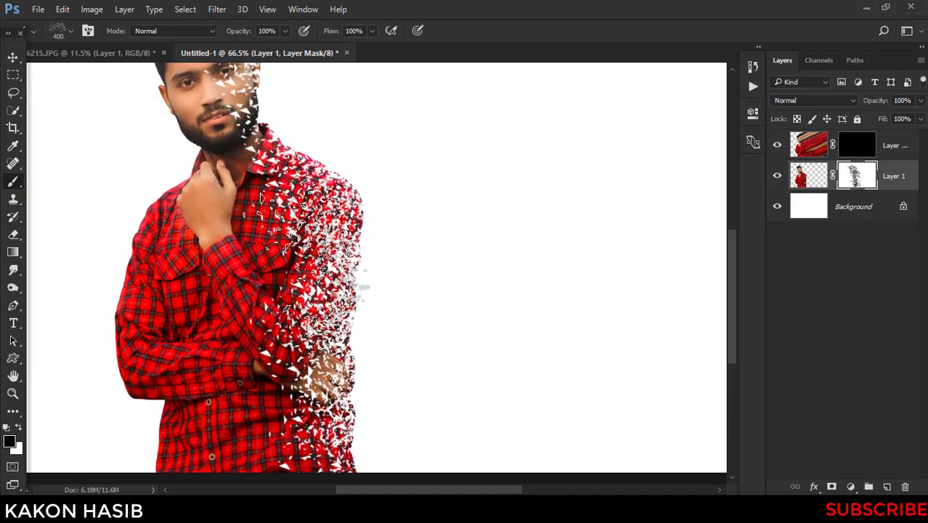
pyautogui.scroll(1, 363, 254)
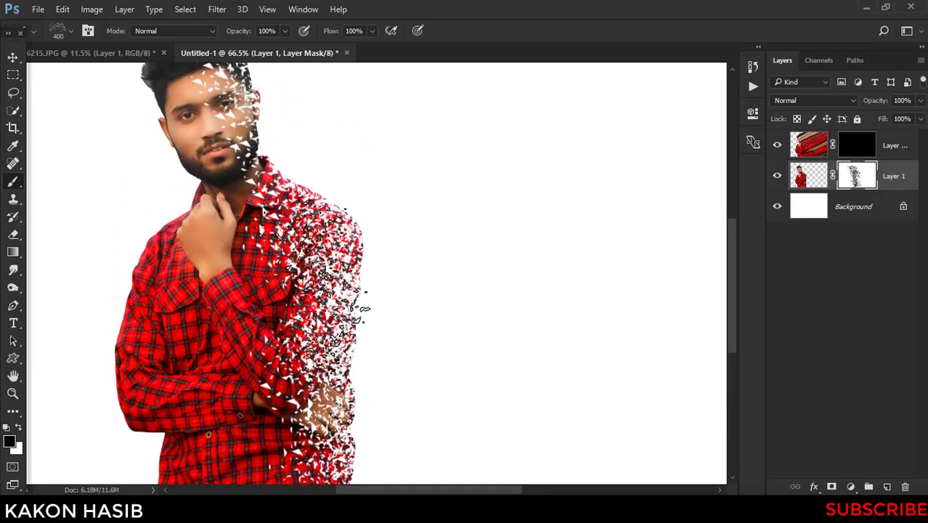
pyautogui.scroll(-1, 406, 385)
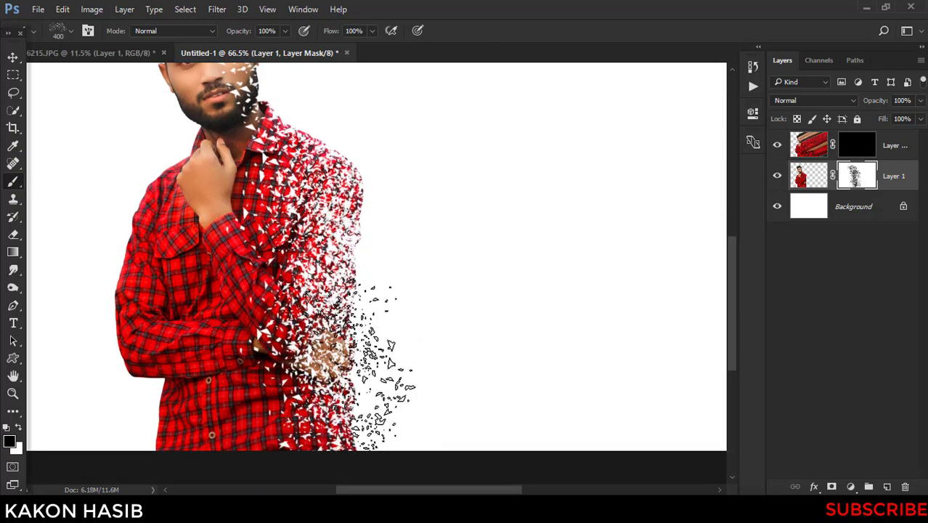
pyautogui.scroll(2, 374, 363)
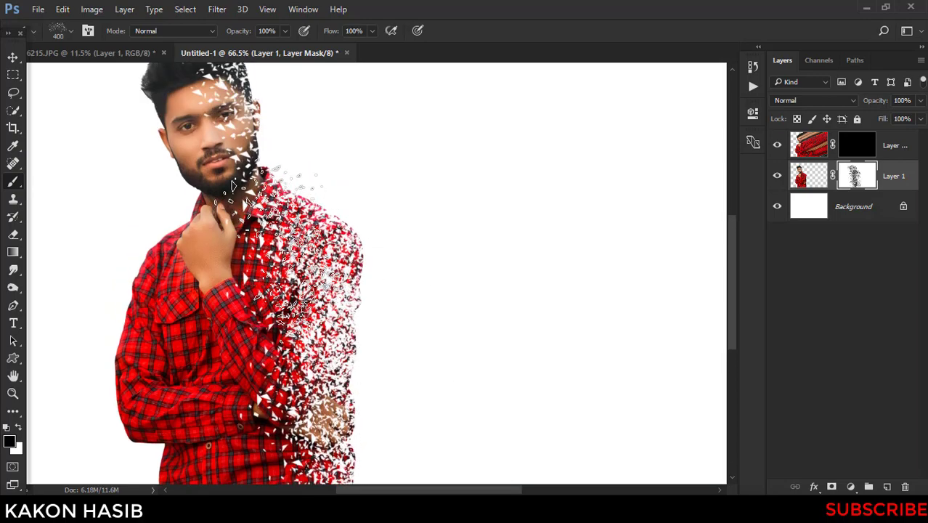
pyautogui.scroll(1, 312, 203)
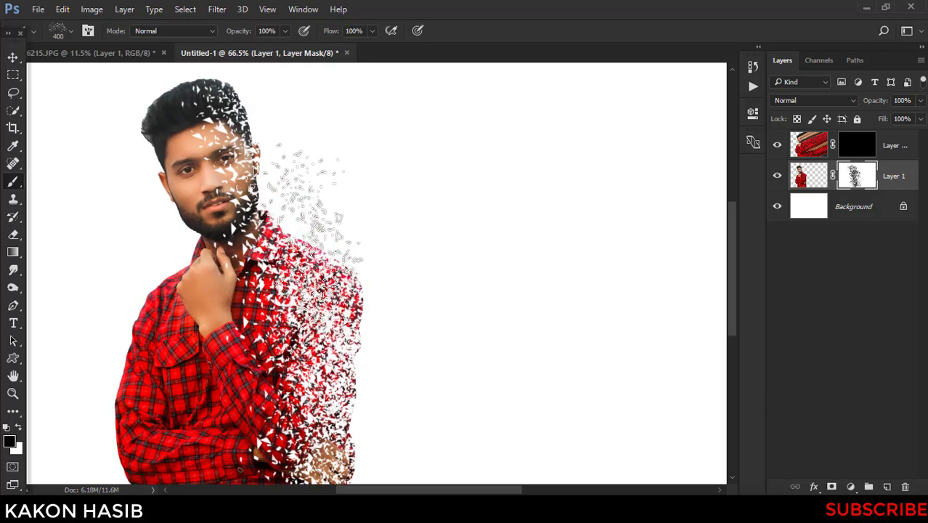
pyautogui.scroll(2, 334, 225)
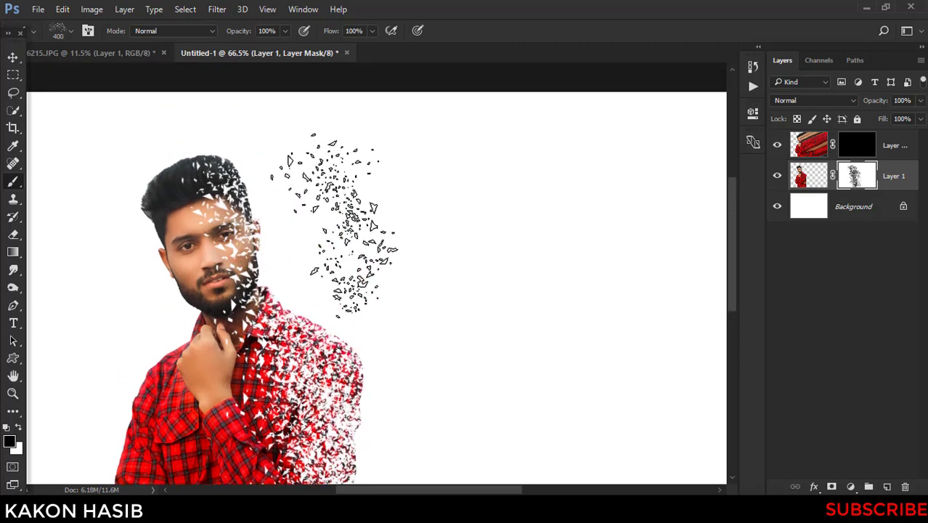
pyautogui.scroll(2, 297, 196)
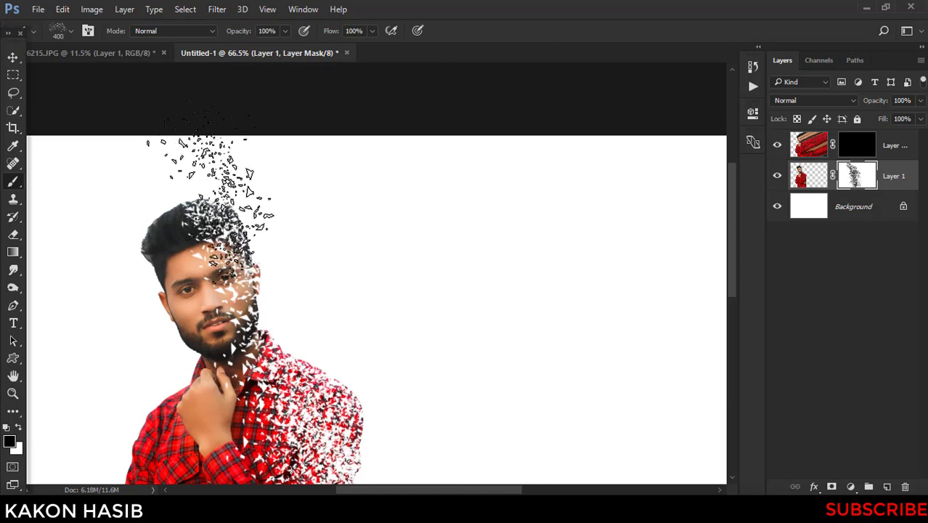
pyautogui.scroll(-2, 363, 247)
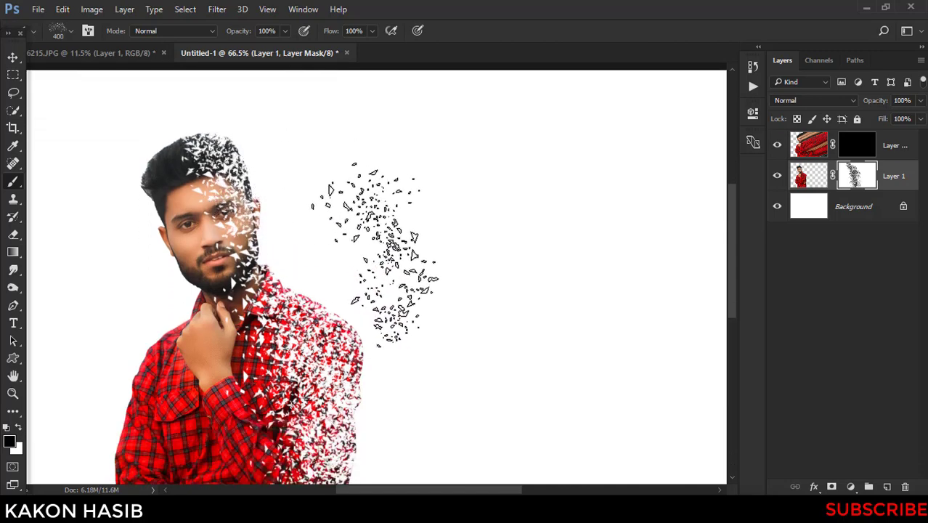
pyautogui.keyDown('alt'); pyautogui.scroll(-1, 385, 247); pyautogui.keyUp('alt')
pyautogui.keyDown('alt'); pyautogui.scroll(-2, 390, 242); pyautogui.keyUp('alt')
pyautogui.keyDown('alt'); pyautogui.scroll(1, 384, 243); pyautogui.keyUp('alt')
pyautogui.keyDown('alt'); pyautogui.scroll(1, 374, 241); pyautogui.keyUp('alt')
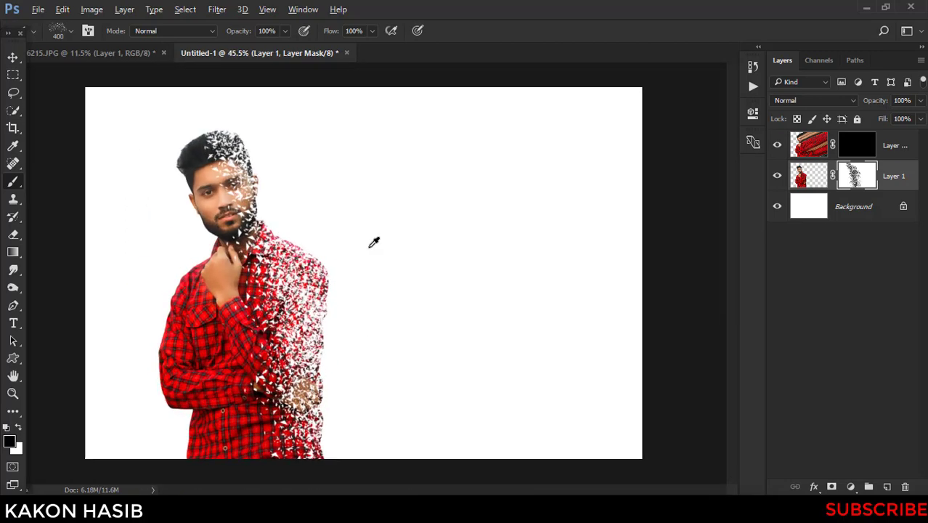
pyautogui.keyDown('alt'); pyautogui.scroll(1, 374, 242); pyautogui.keyUp('alt')
# On Layer 1 copy's mask, rotate the scatter brush and paint the first dispersion particles
pyautogui.click(851, 151)
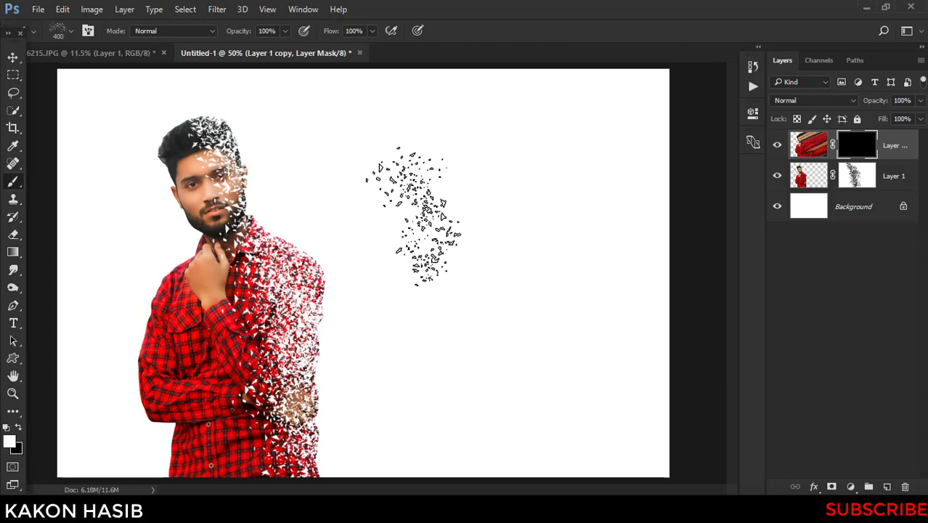
pyautogui.rightClick(427, 211)
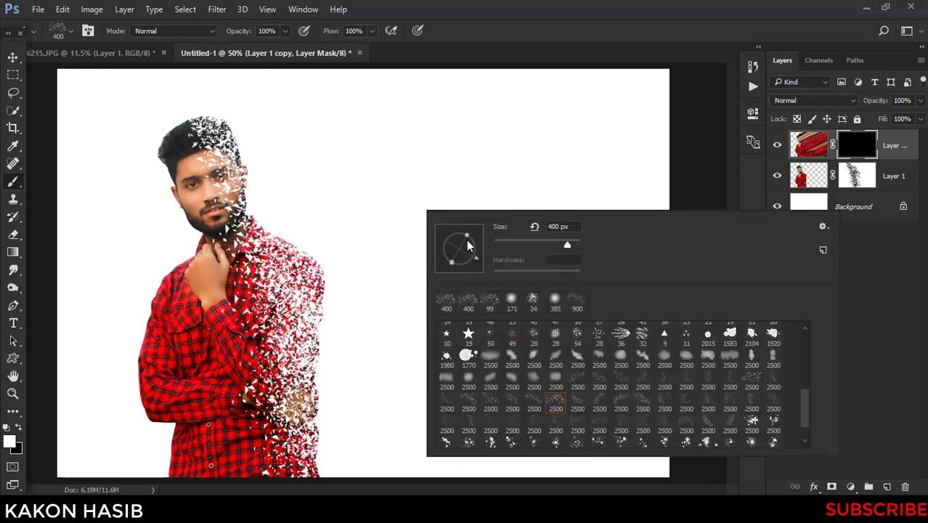
pyautogui.moveTo(471, 242); pyautogui.dragTo(440, 176)
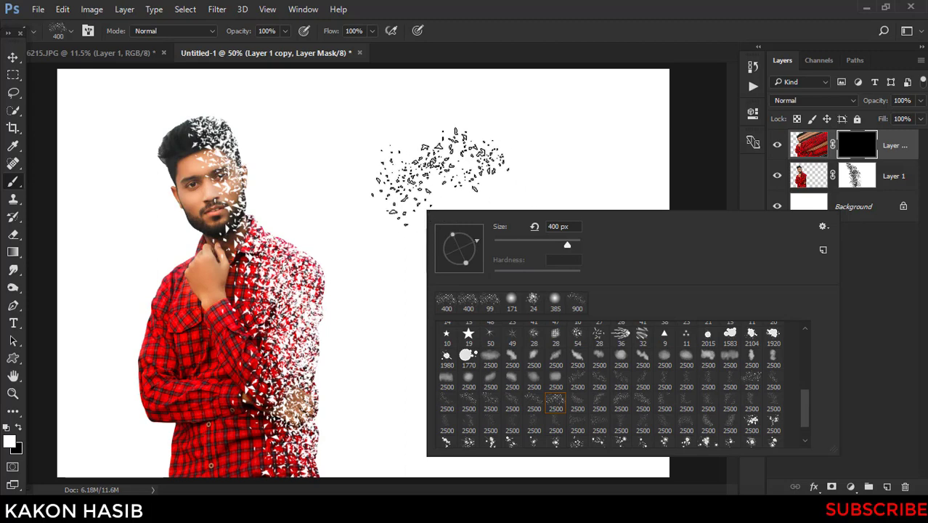
pyautogui.click(398, 165)
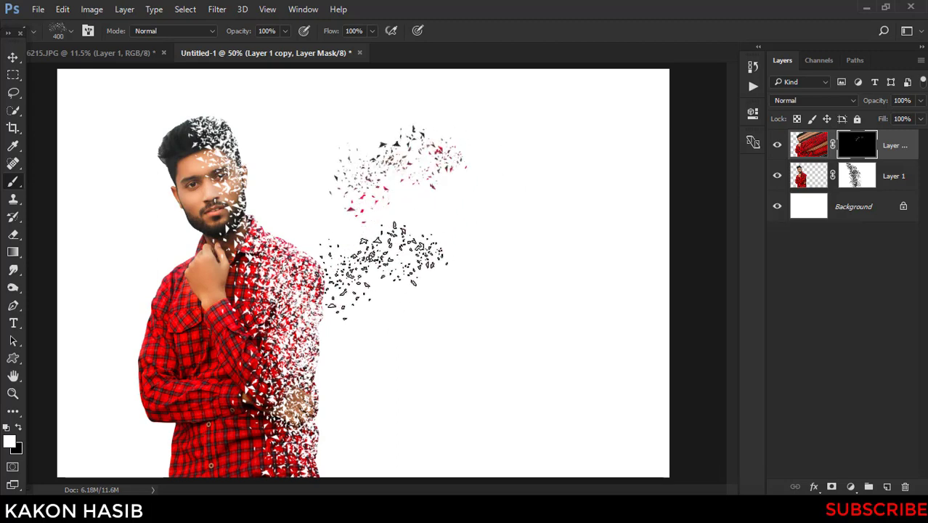
pyautogui.moveTo(384, 270); pyautogui.dragTo(320, 218)
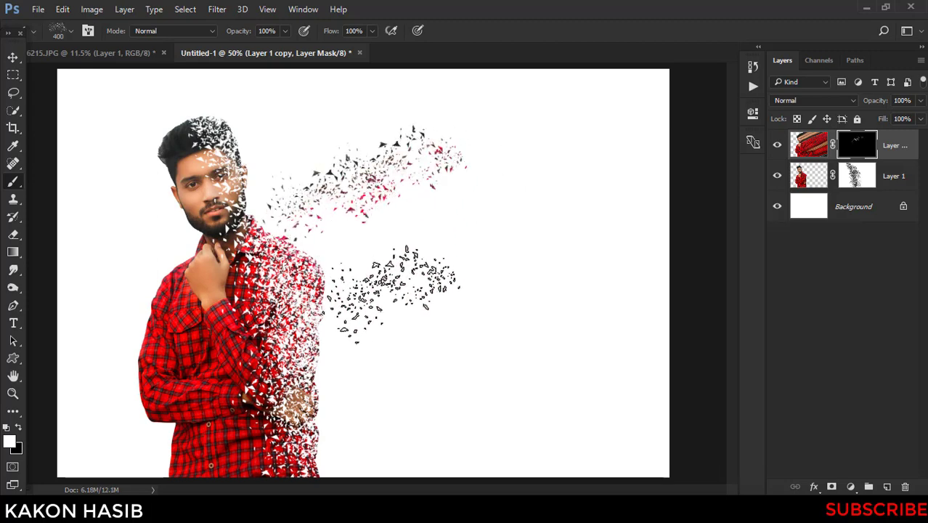
# Paint particles across the upper right and upper-middle with a 500–800 px brush
pyautogui.press(']')
pyautogui.moveTo(392, 291)
pyautogui.mouseDown()
pyautogui.moveTo(523, 170)
pyautogui.moveTo(341, 124)
pyautogui.mouseUp()
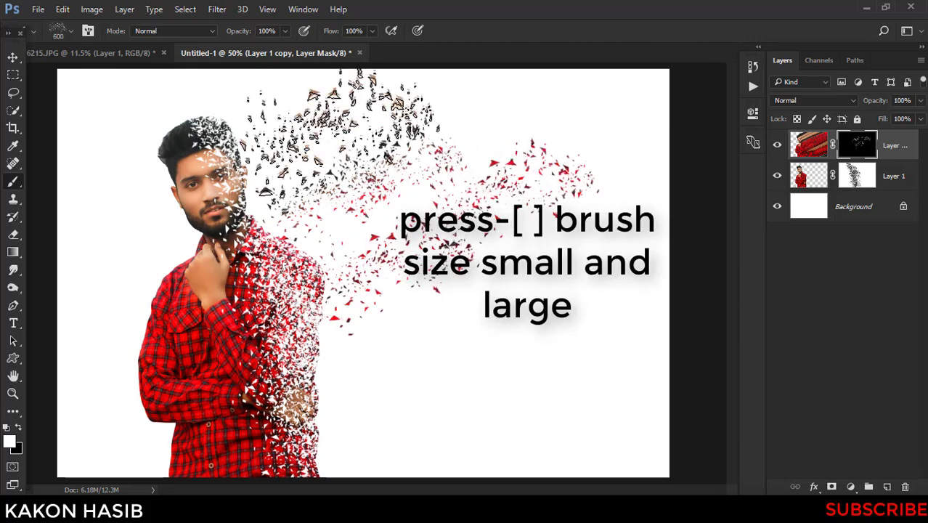
pyautogui.press(']')
pyautogui.press(']')
pyautogui.moveTo(428, 370)
pyautogui.mouseDown()
pyautogui.moveTo(552, 283)
pyautogui.moveTo(530, 131)
pyautogui.mouseUp()
pyautogui.press(']')
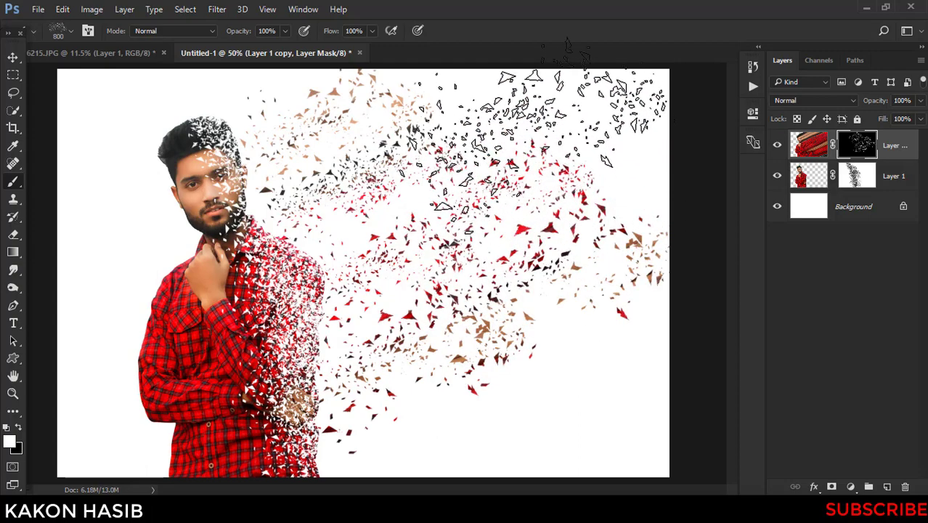
pyautogui.press('[')
pyautogui.press('[')
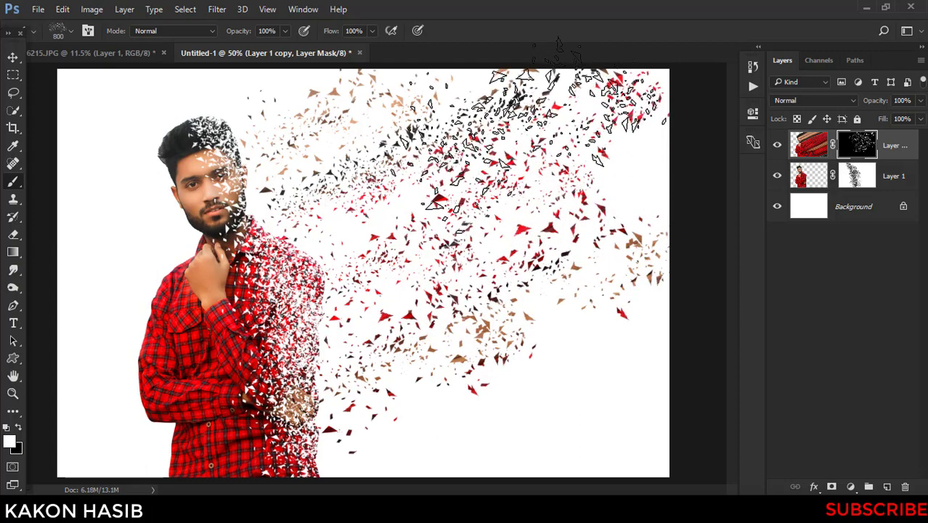
pyautogui.press('[')
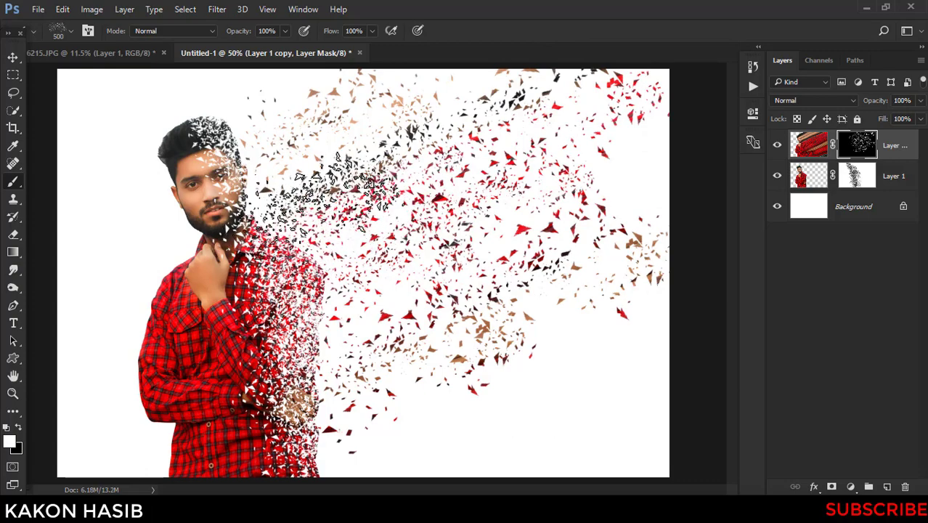
pyautogui.moveTo(323, 181); pyautogui.dragTo(305, 124)
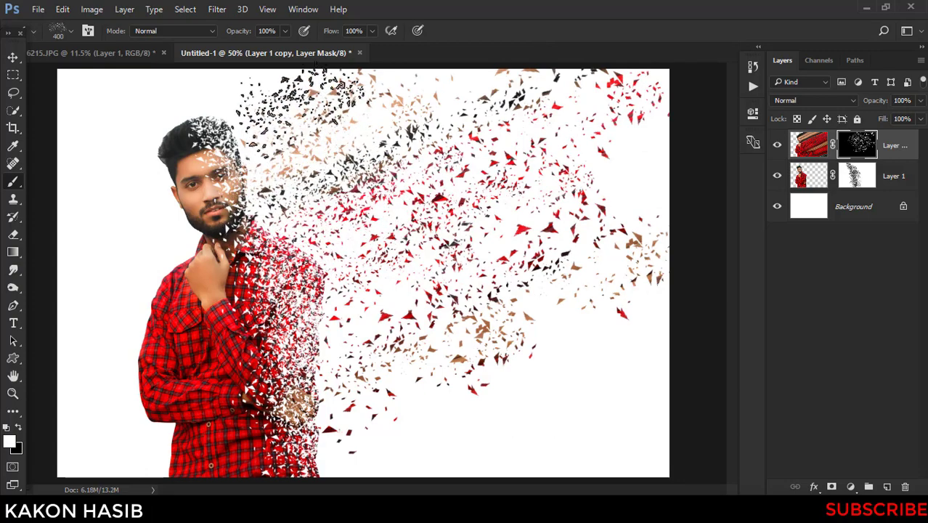
pyautogui.press('[')
pyautogui.press('[')
pyautogui.press('[')
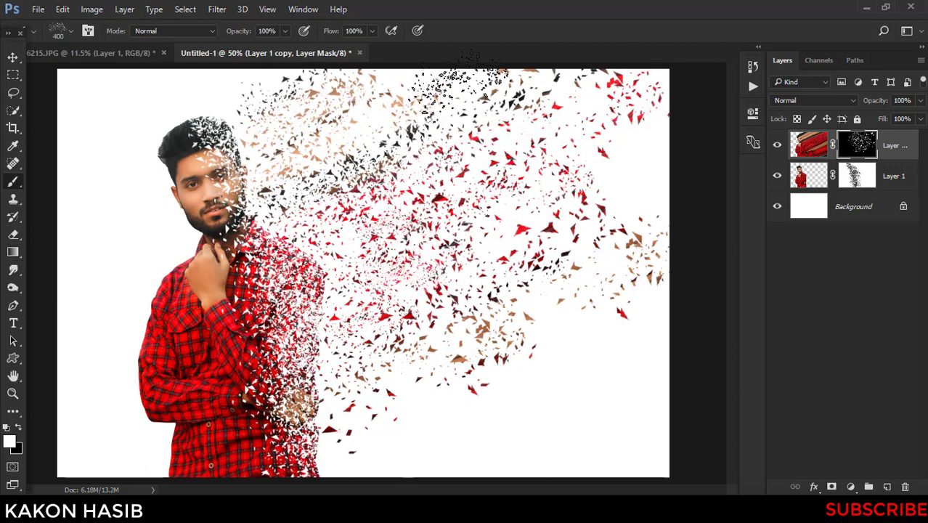
pyautogui.moveTo(457, 87); pyautogui.dragTo(392, 127)
# Paint red and brown particles at the lower right and lower-middle of the canvas
pyautogui.press(']')
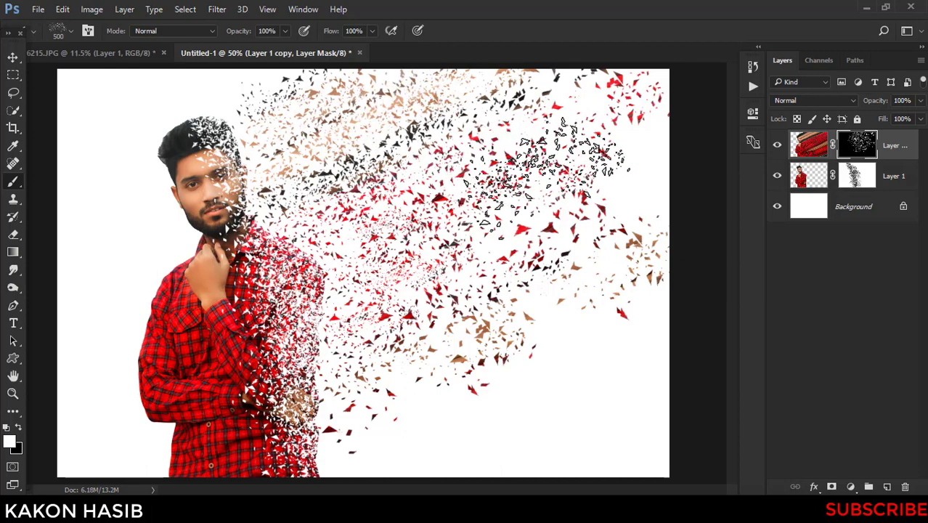
pyautogui.press(']')
pyautogui.press(']')
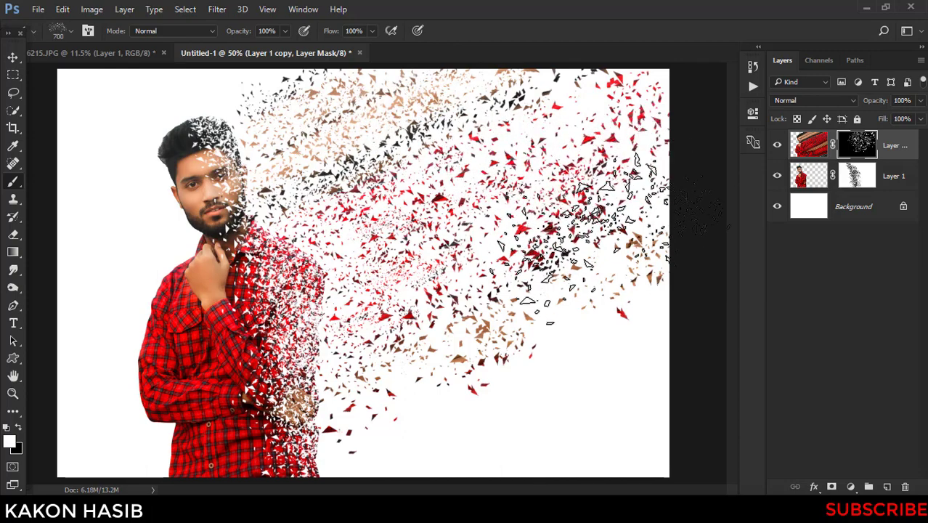
pyautogui.moveTo(581, 240); pyautogui.dragTo(563, 305)
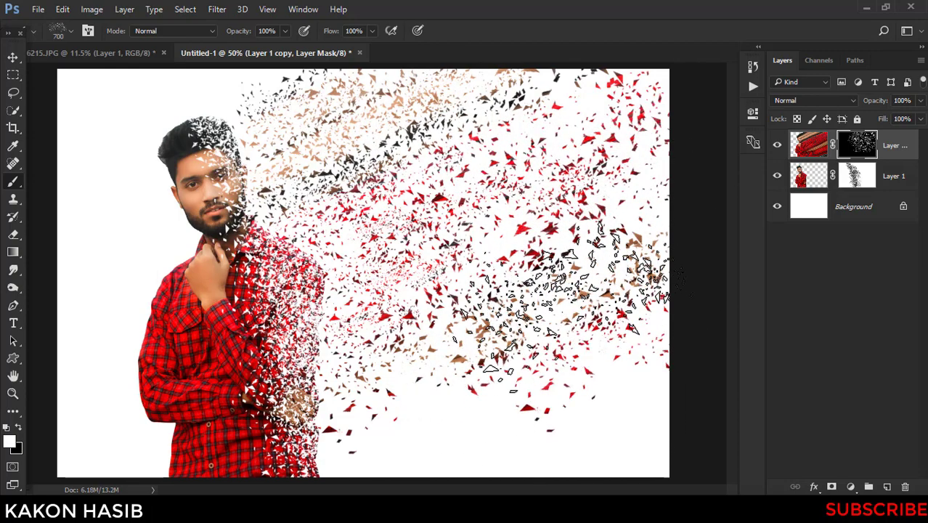
pyautogui.press('[')
pyautogui.press('[')
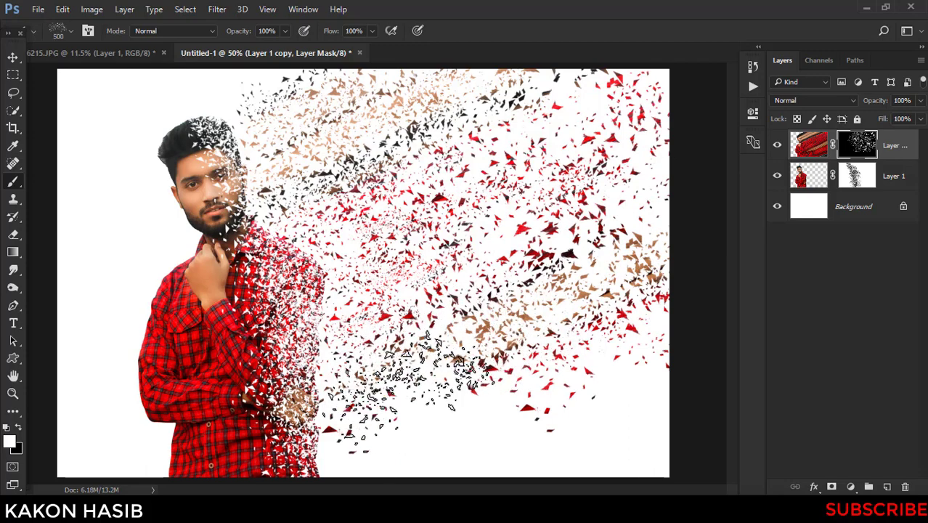
pyautogui.moveTo(408, 392); pyautogui.dragTo(459, 425)
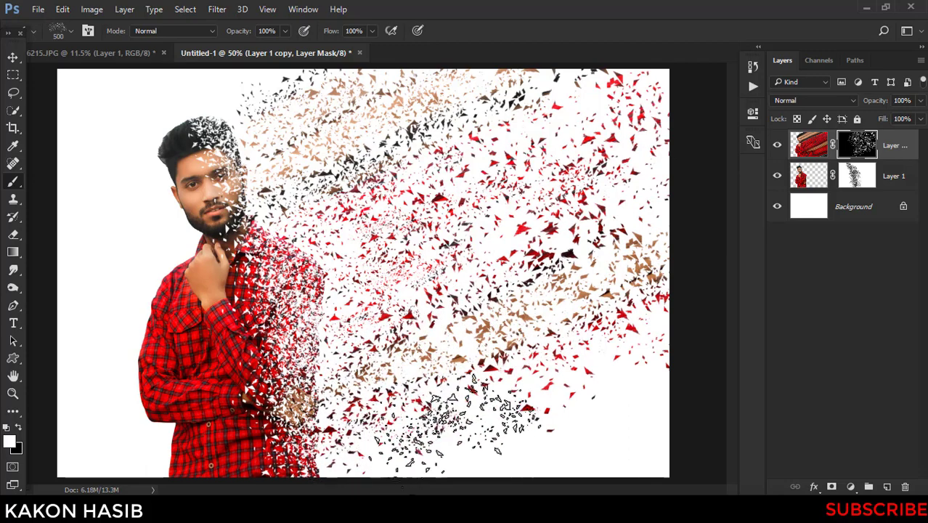
pyautogui.press('[')
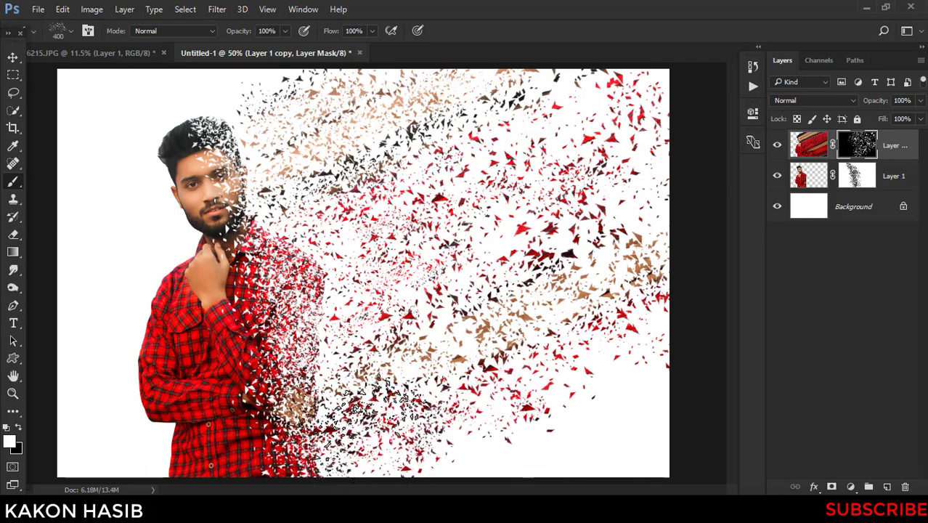
pyautogui.press('[')
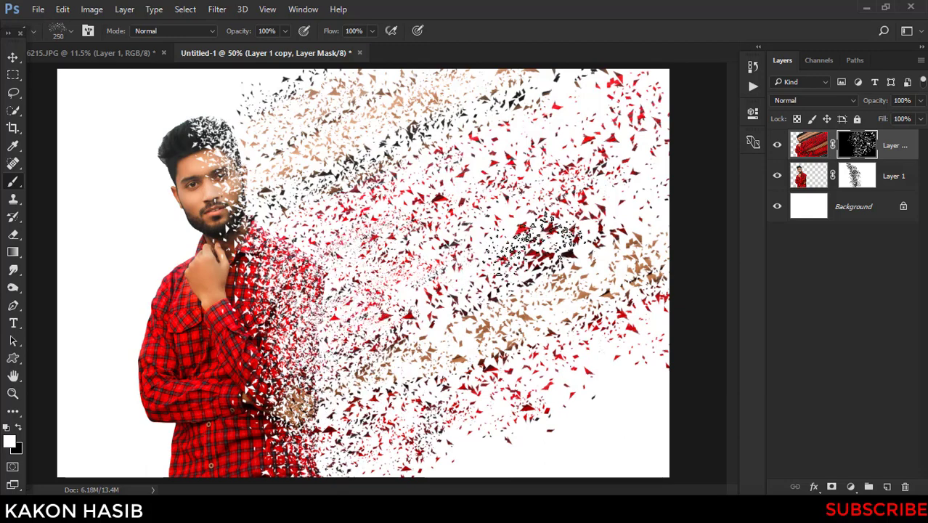
# Reveal more particles at lower right with a 900 px brush, then select Layer 1's mask
pyautogui.press(']')
pyautogui.press(']')
pyautogui.press(']')
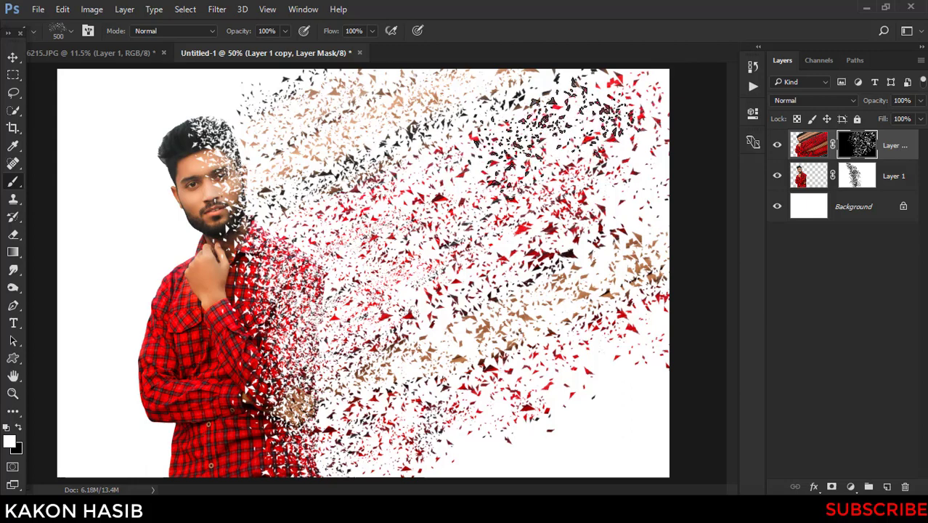
pyautogui.press(']')
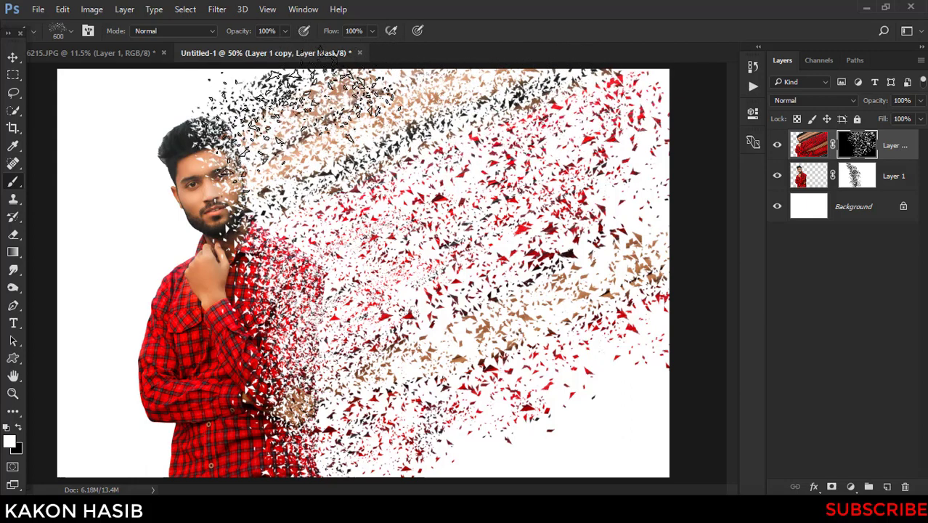
pyautogui.press(']')
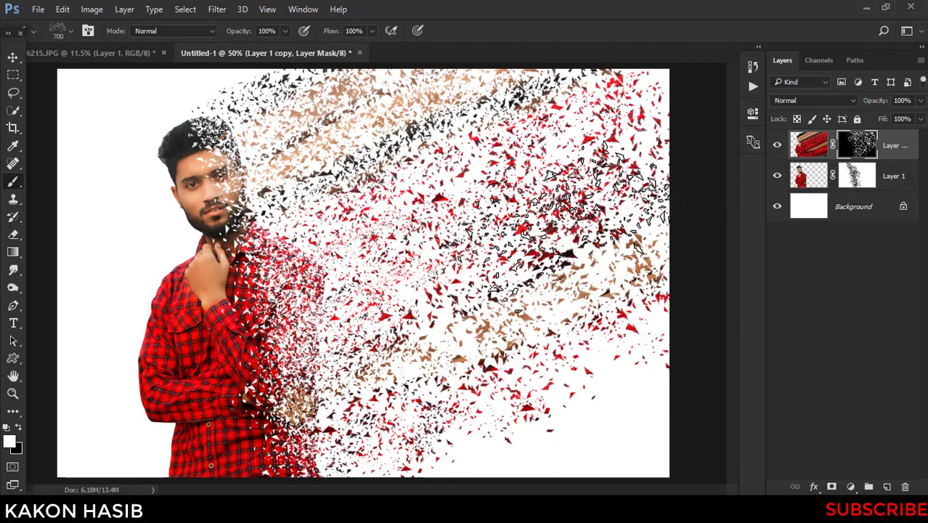
pyautogui.press(']')
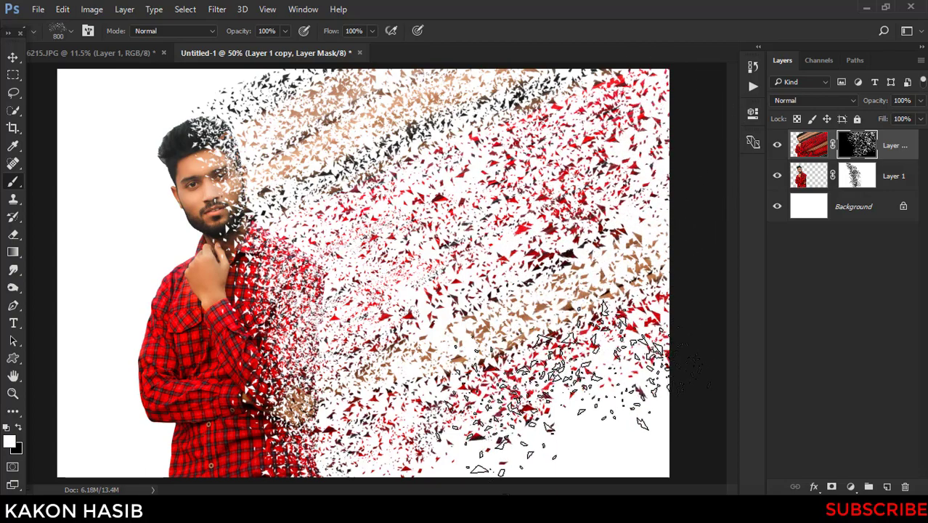
pyautogui.press(']')
pyautogui.moveTo(556, 385); pyautogui.dragTo(487, 348)
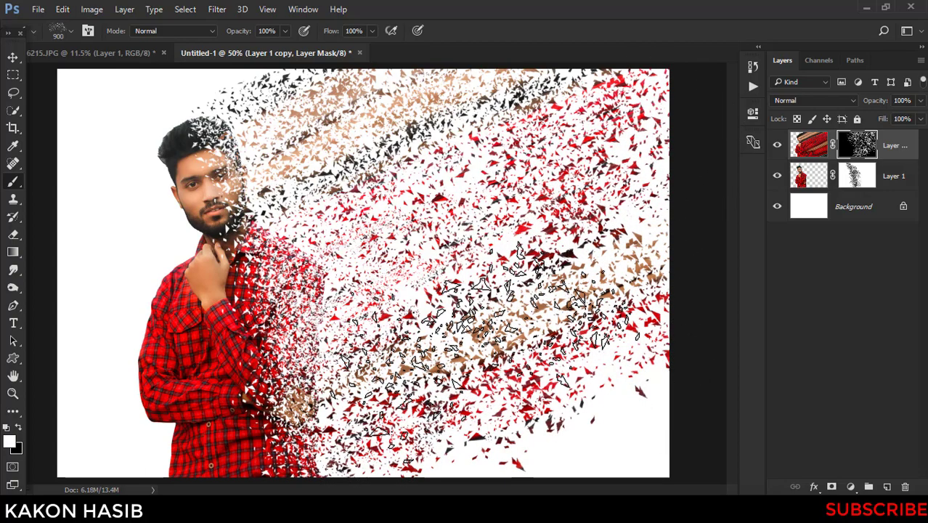
pyautogui.press('[')
pyautogui.press('[')
pyautogui.press('[')
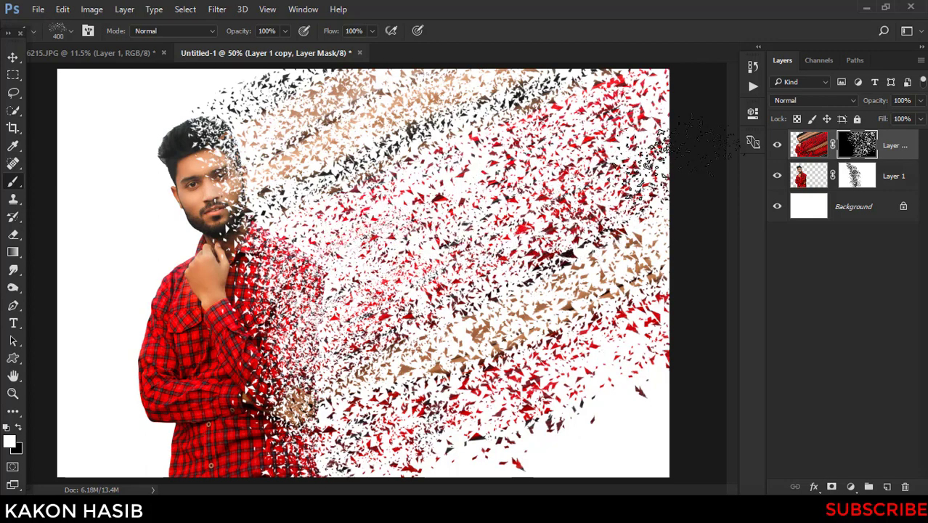
pyautogui.click(857, 176)
pyautogui.press('[')
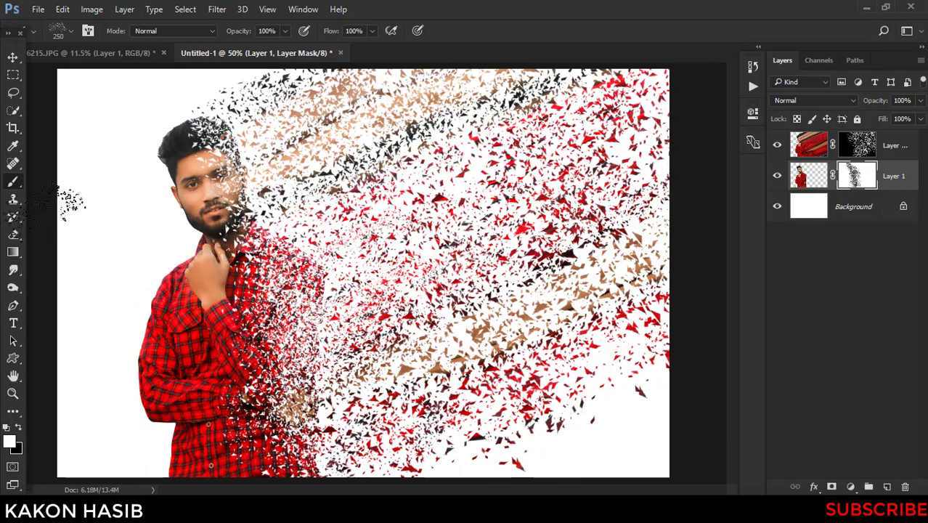
# Choose the Soft Round brush at 0% hardness and about 69 px, then zoom to check
pyautogui.rightClick(13, 184)
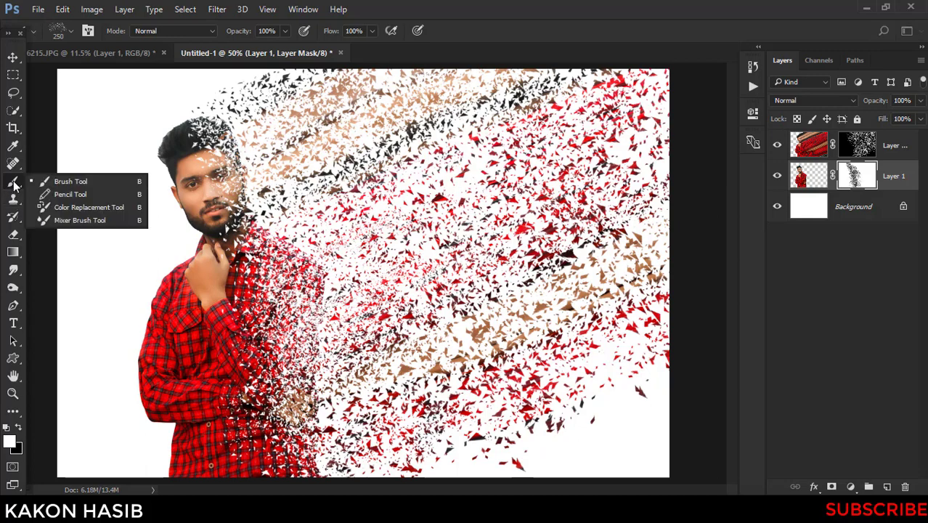
pyautogui.click(99, 183)
pyautogui.rightClick(212, 179)
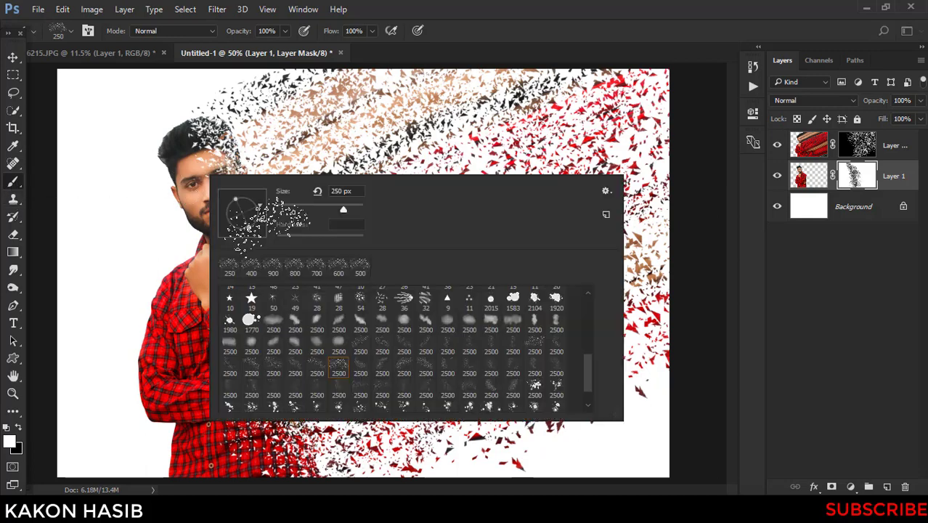
pyautogui.scroll(3, 305, 323)
pyautogui.scroll(3, 283, 323)
pyautogui.scroll(3, 261, 324)
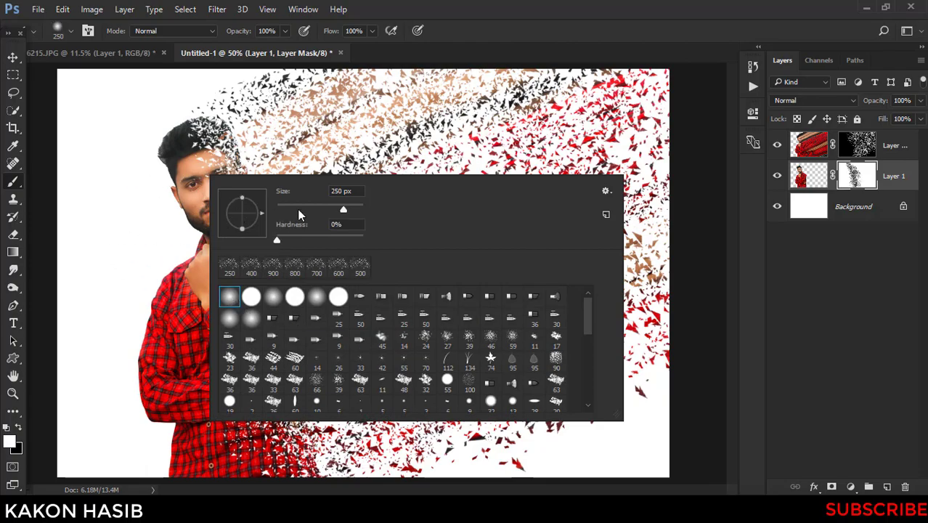
pyautogui.press('Return')
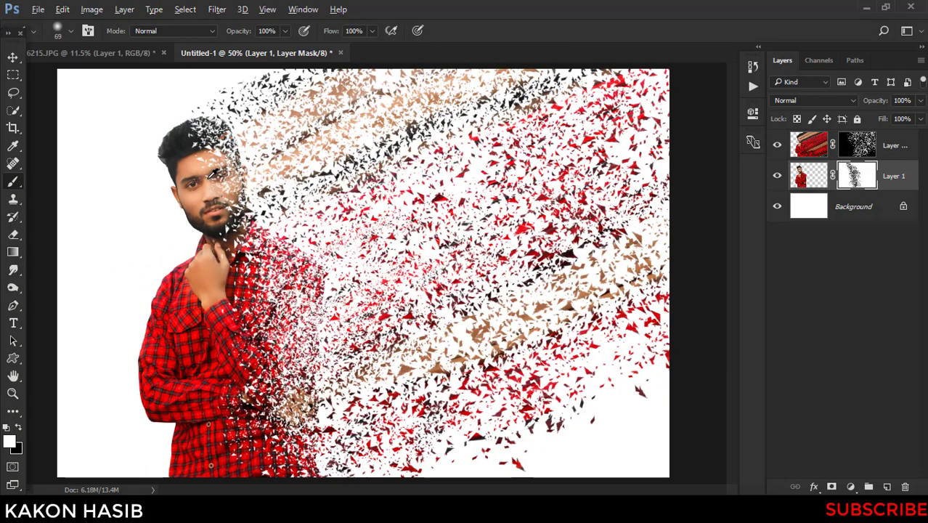
pyautogui.scroll(3, 164, 195)
pyautogui.scroll(2, 164, 196)
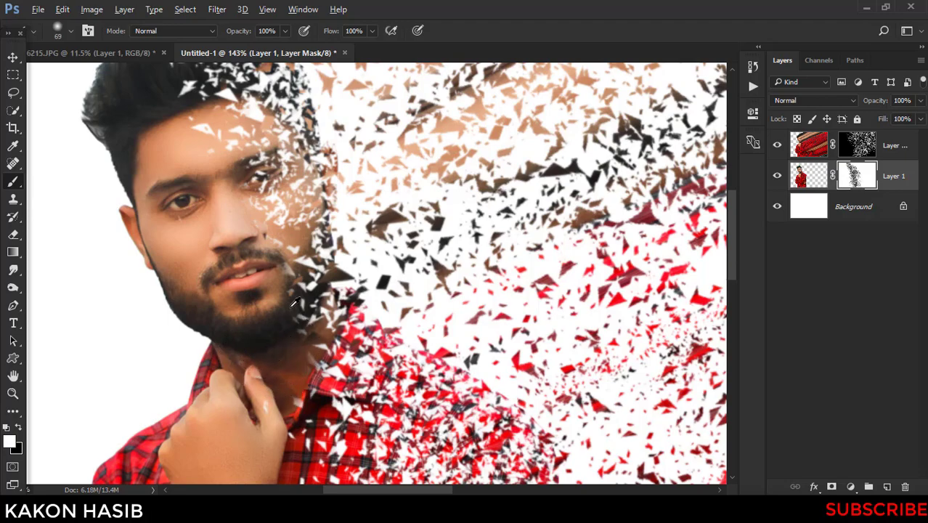
pyautogui.scroll(-2, 294, 302)
pyautogui.scroll(-2, 285, 296)
pyautogui.scroll(-1, 277, 286)
pyautogui.scroll(1, 276, 285)
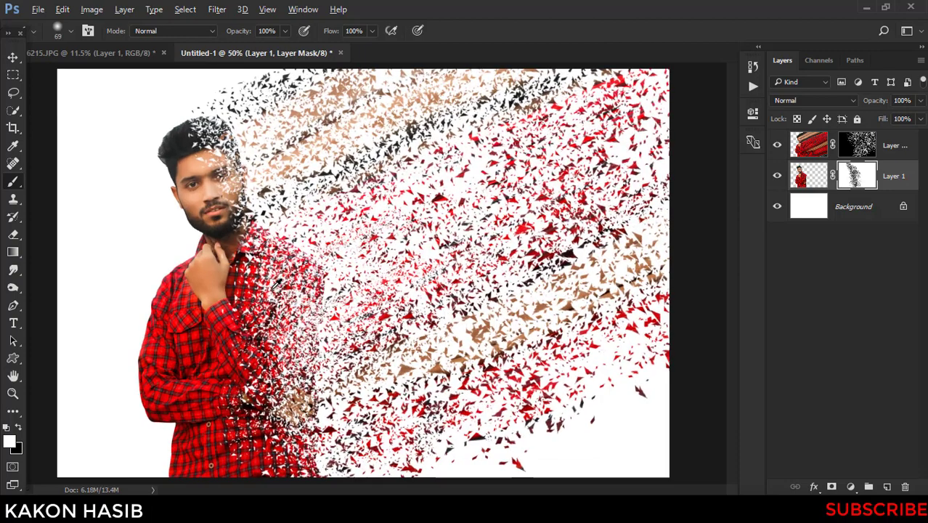
pyautogui.scroll(-1, 276, 283)
pyautogui.scroll(1, 275, 282)
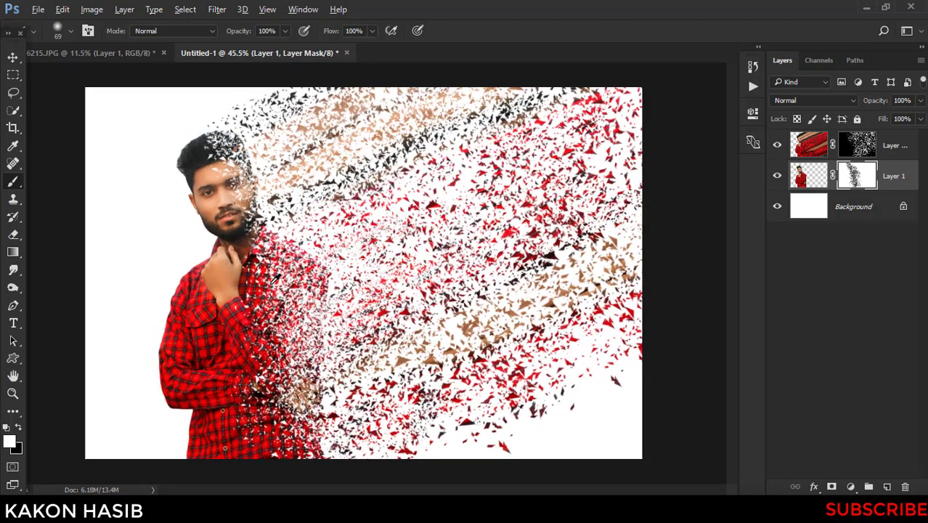
pyautogui.scroll(1, 274, 278)
pyautogui.scroll(-1, 327, 239)
# Add a Gradient Fill layer above the Background using the black-to-white preset
pyautogui.click(13, 58)
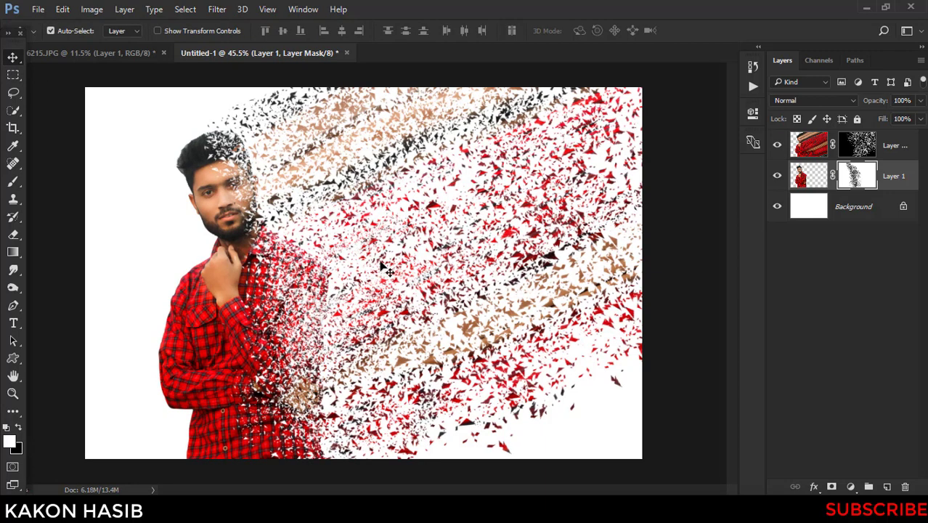
pyautogui.click(864, 207)
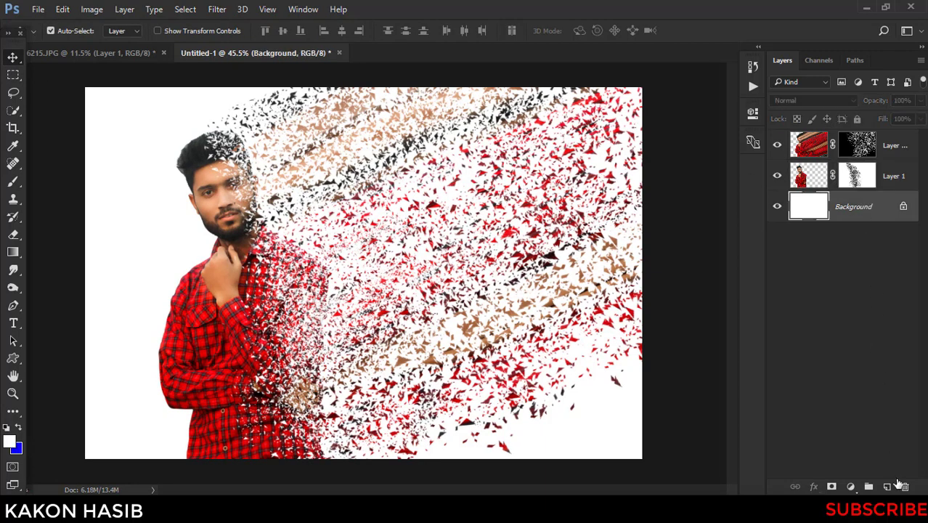
pyautogui.click(851, 487)
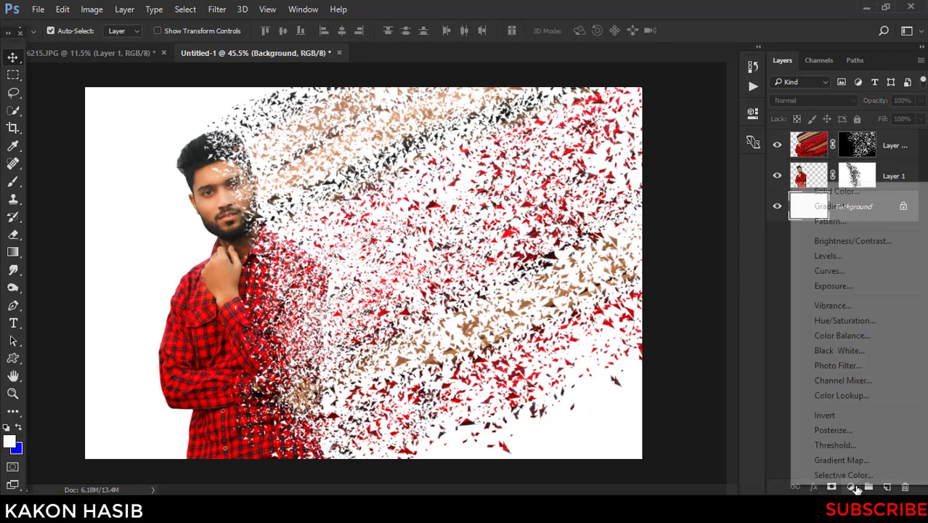
pyautogui.click(839, 207)
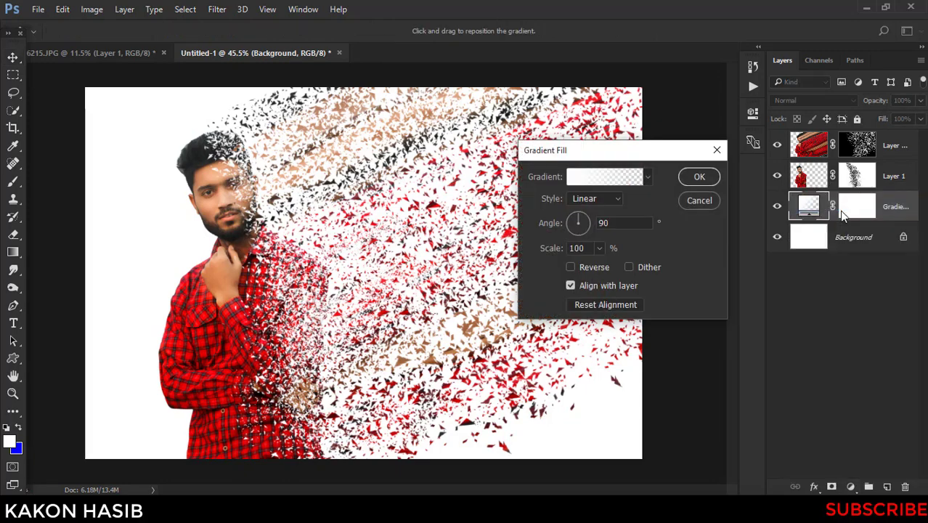
pyautogui.click(648, 178)
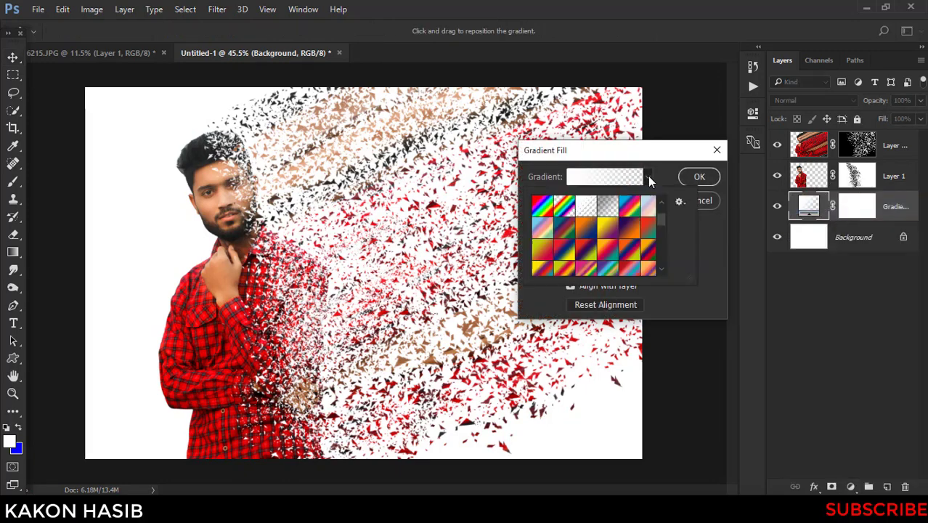
pyautogui.scroll(3, 596, 233)
pyautogui.click(588, 209)
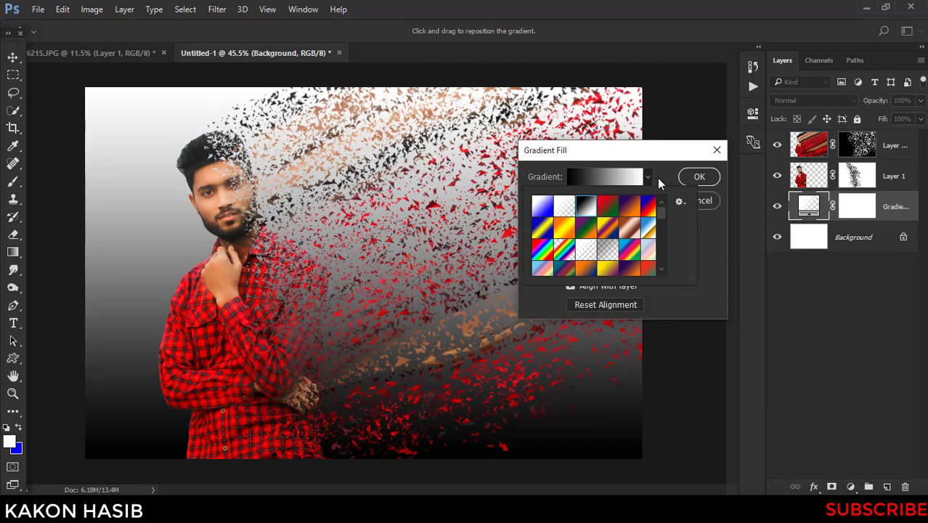
pyautogui.click(657, 178)
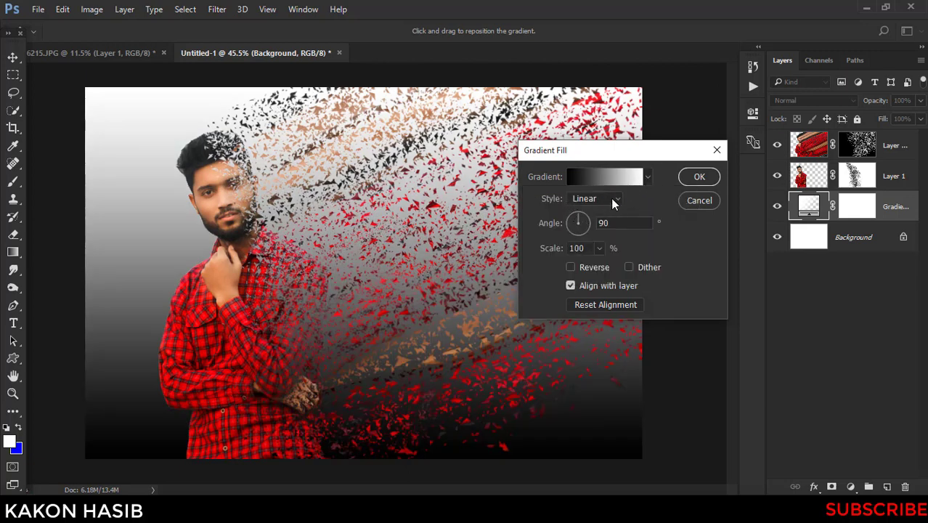
# Make the gradient radial and reversed, scale it to about 308%, and centre it on the man
pyautogui.click(612, 199)
pyautogui.click(602, 220)
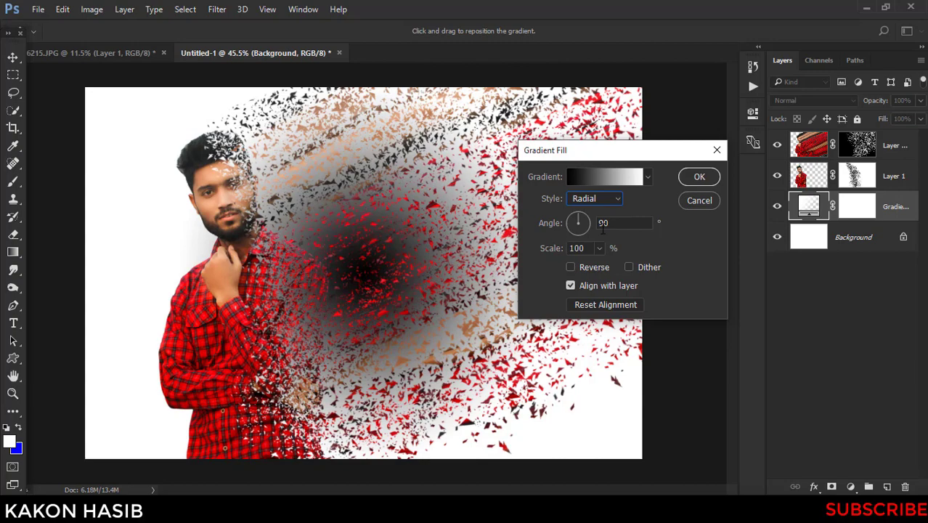
pyautogui.click(570, 266)
pyautogui.click(599, 248)
pyautogui.moveTo(608, 262); pyautogui.dragTo(615, 264)
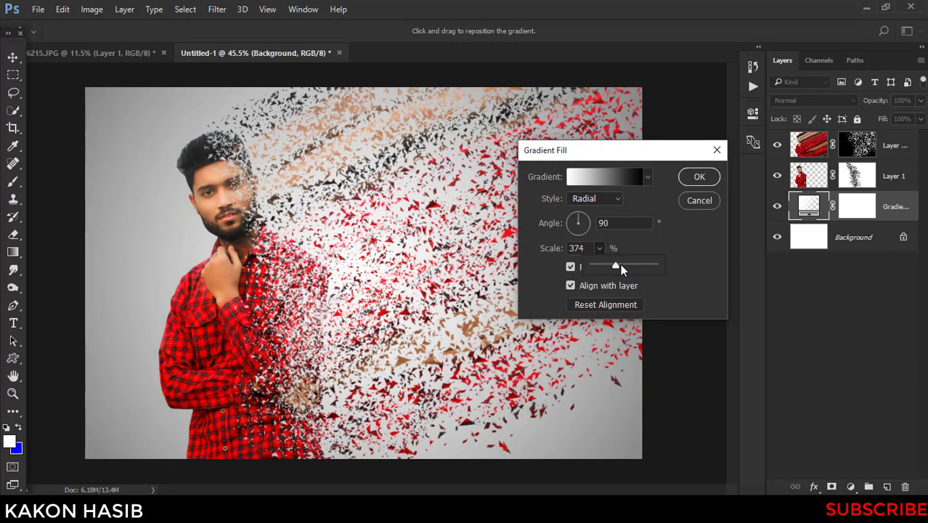
pyautogui.click(620, 263)
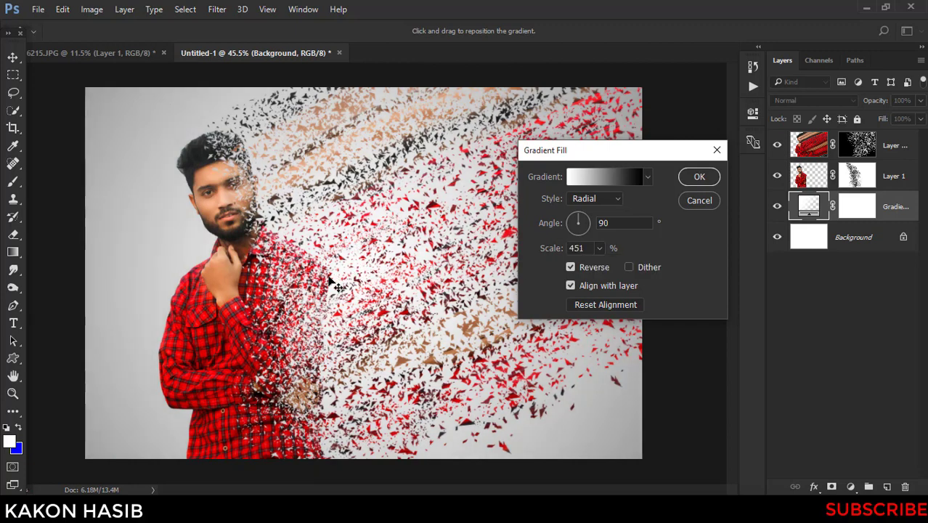
pyautogui.moveTo(291, 301)
pyautogui.mouseDown()
pyautogui.moveTo(186, 287)
pyautogui.moveTo(278, 270)
pyautogui.mouseUp()
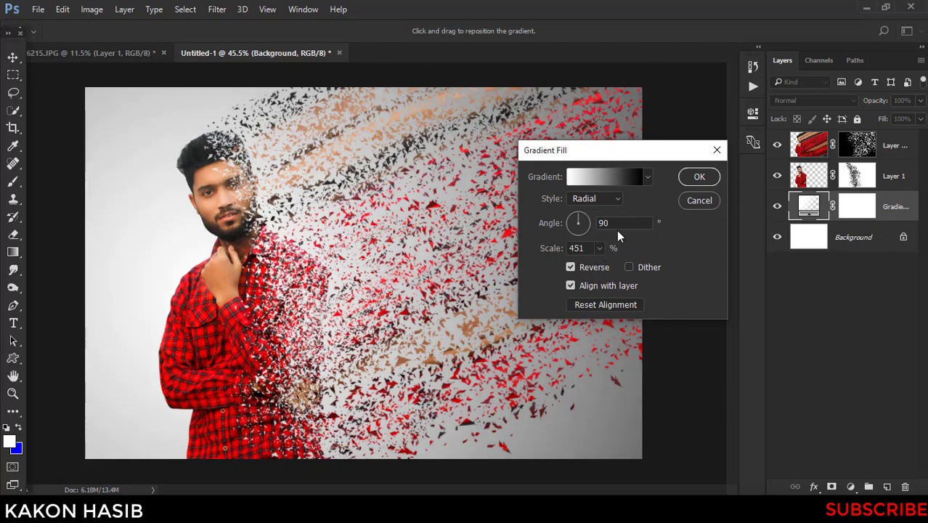
pyautogui.click(599, 248)
pyautogui.moveTo(597, 265); pyautogui.dragTo(593, 266)
pyautogui.click(694, 178)
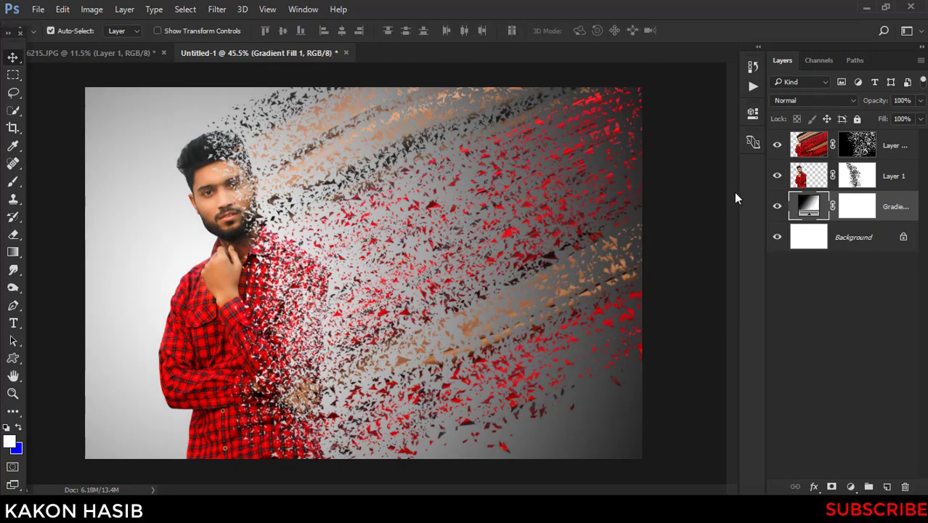
# Add a Gradient Fill layer above Layer 1 copy using the gold metallic preset
pyautogui.click(882, 149)
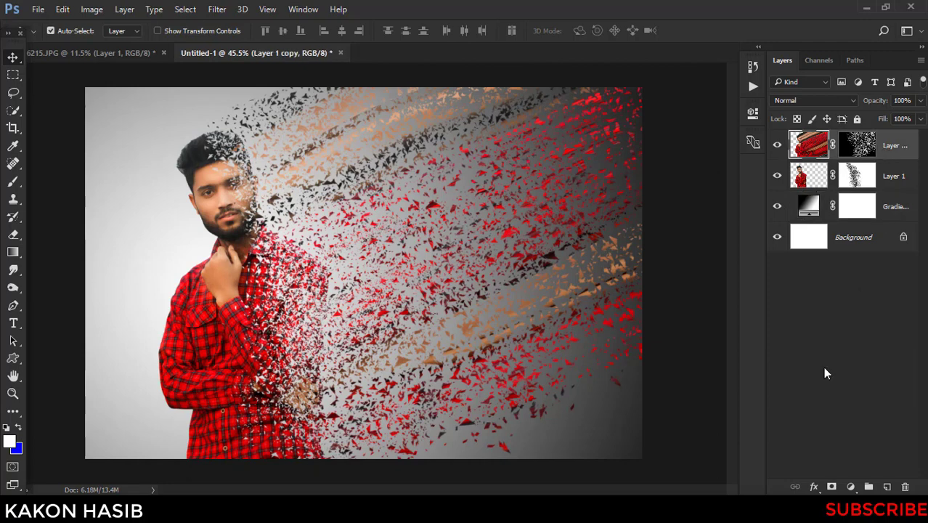
pyautogui.click(854, 484)
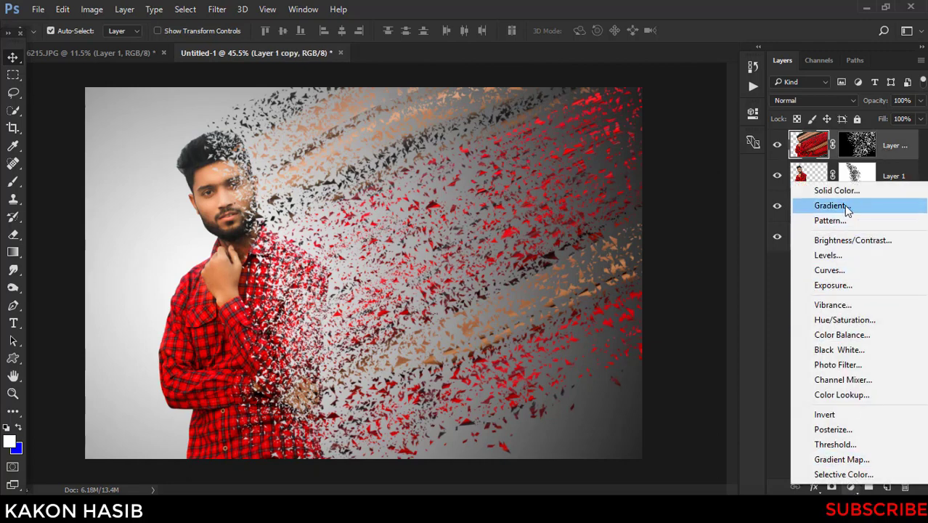
pyautogui.click(844, 204)
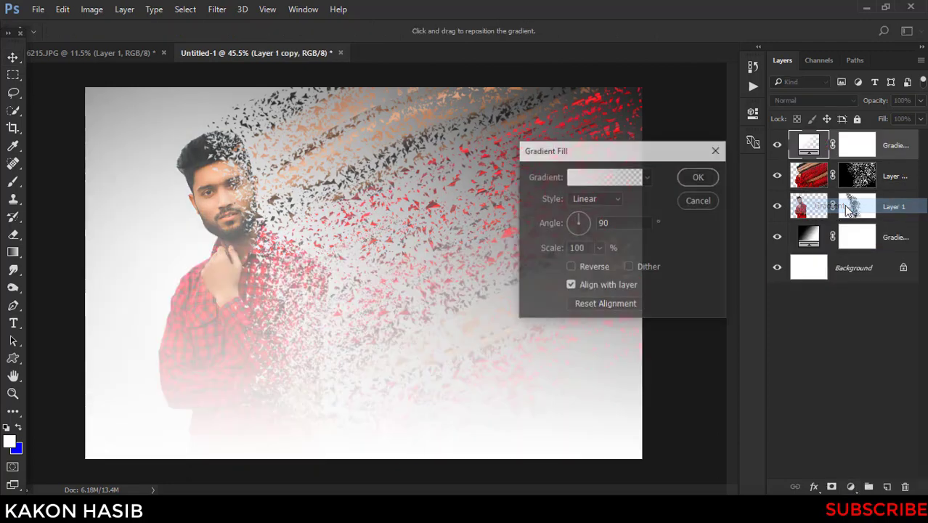
pyautogui.click(647, 176)
pyautogui.scroll(-2, 614, 230)
pyautogui.scroll(-2, 614, 229)
pyautogui.scroll(-2, 615, 230)
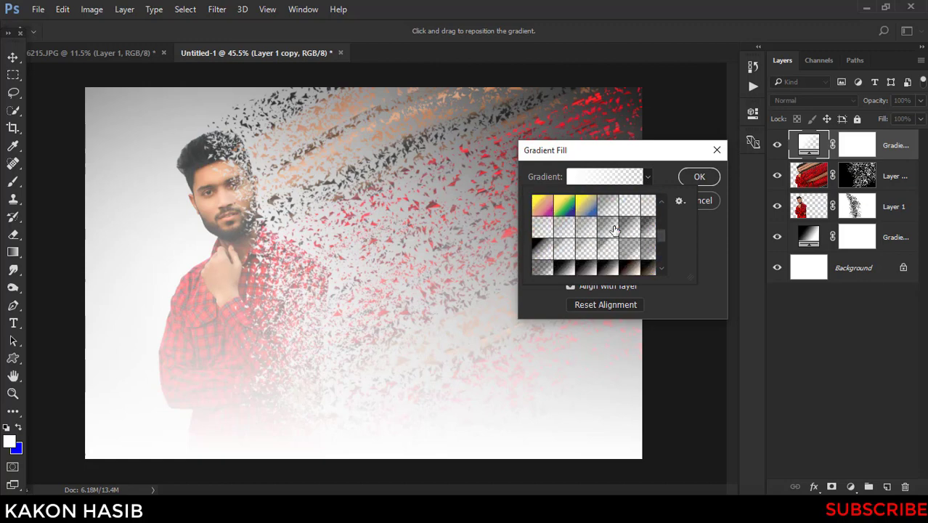
pyautogui.scroll(-2, 614, 230)
pyautogui.scroll(-2, 615, 230)
pyautogui.scroll(-2, 614, 230)
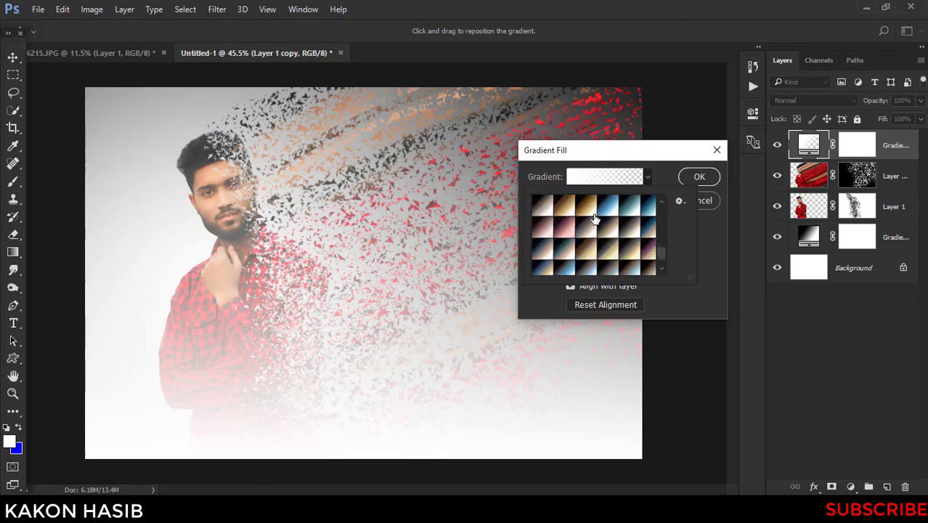
pyautogui.click(591, 210)
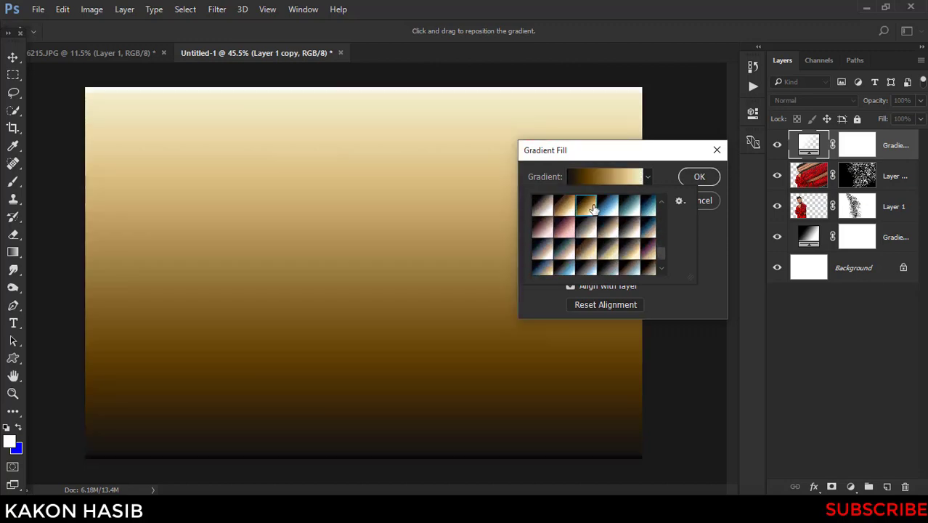
pyautogui.click(647, 176)
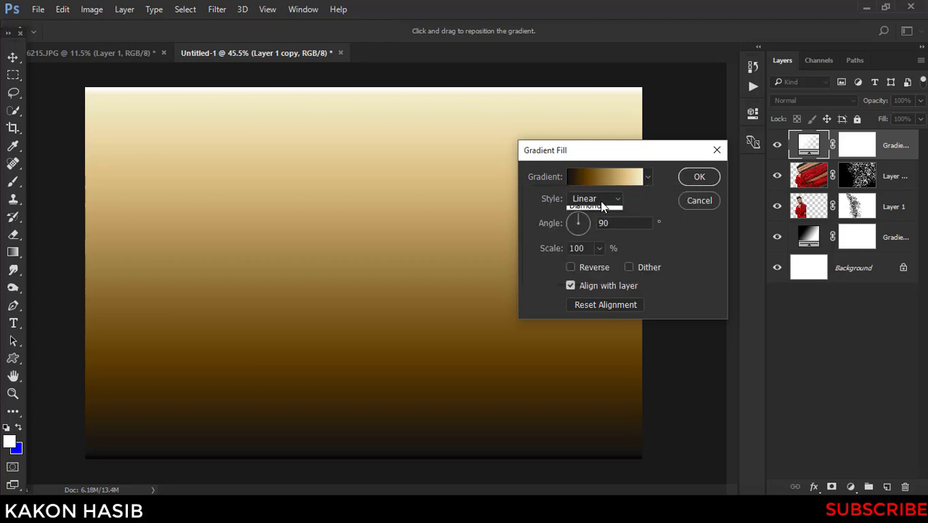
# Make the gold gradient radial, reversed and enlarged, then blend it as Overlay
pyautogui.click(591, 219)
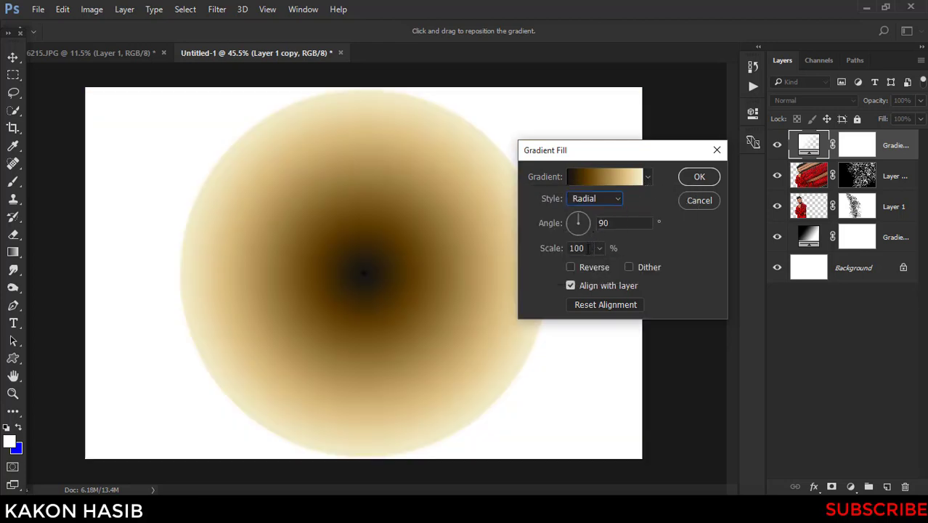
pyautogui.click(572, 266)
pyautogui.click(600, 247)
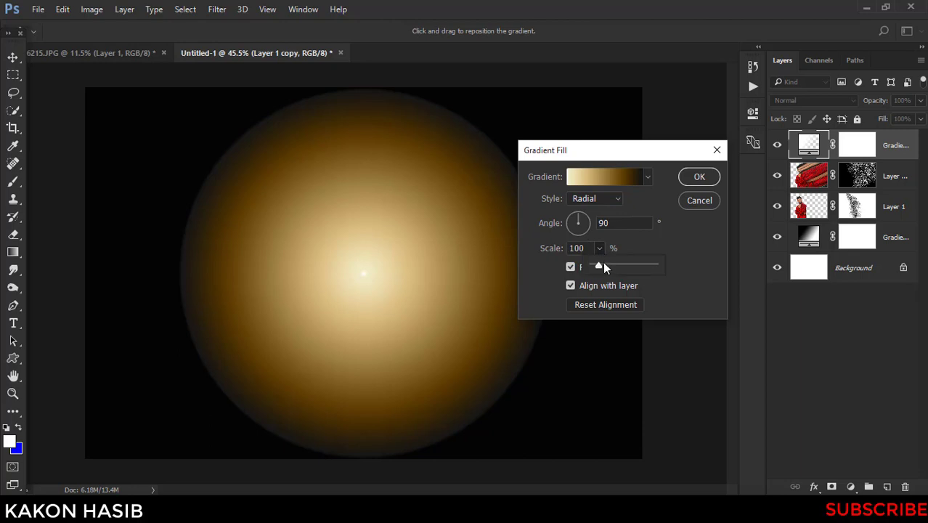
pyautogui.moveTo(606, 262); pyautogui.dragTo(608, 263)
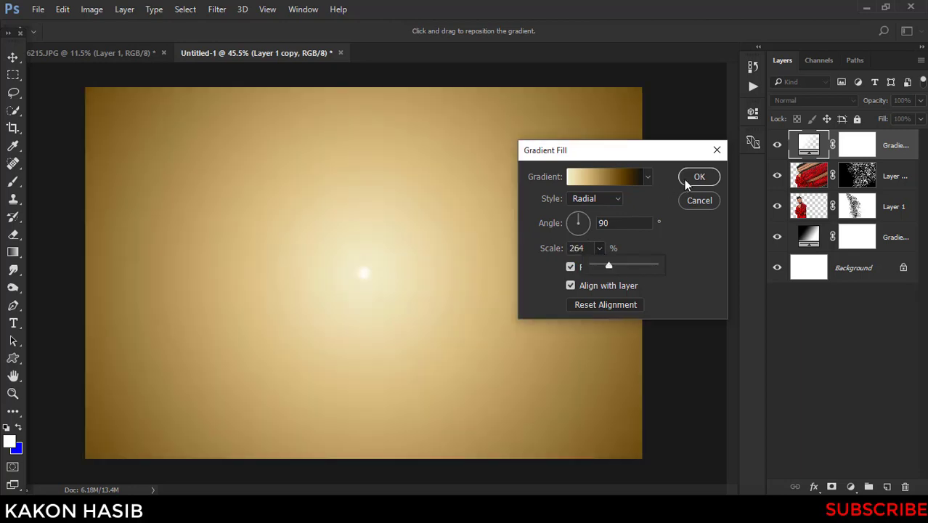
pyautogui.click(685, 182)
pyautogui.click(852, 102)
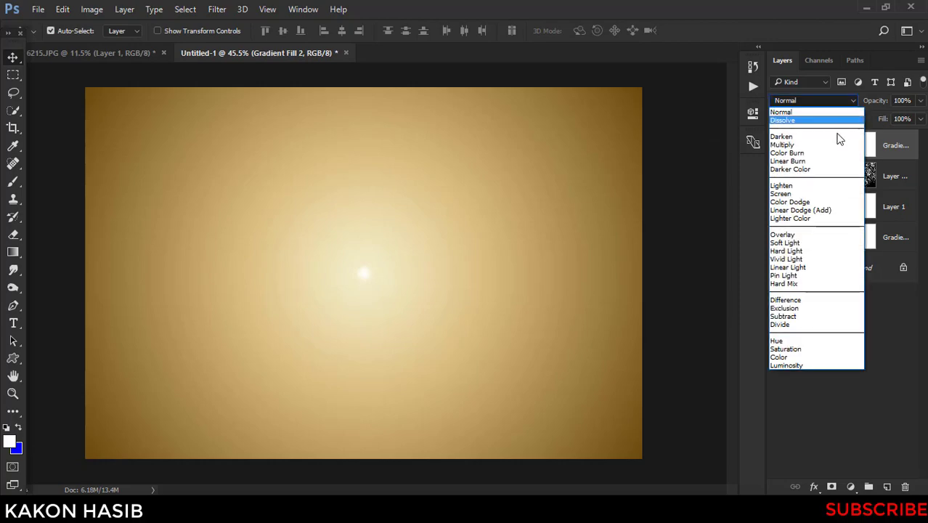
pyautogui.click(787, 235)
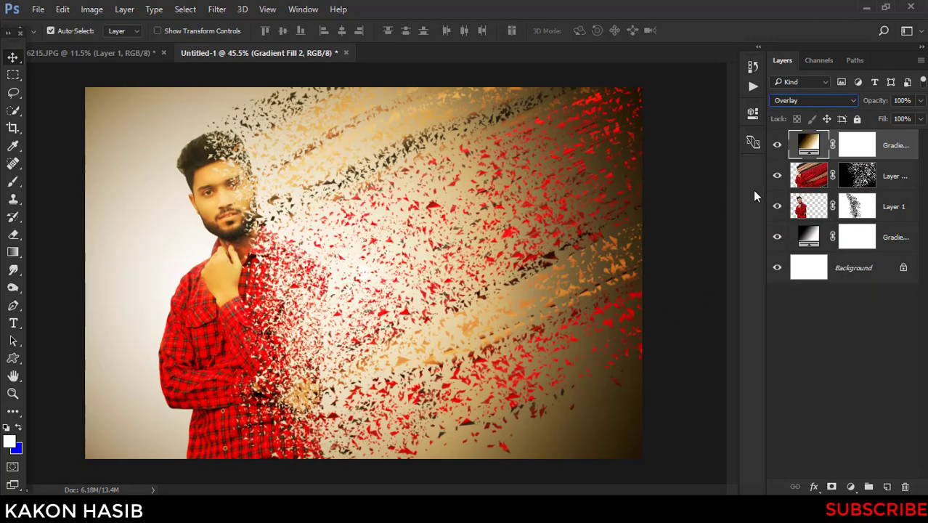
# Reopen the gradient fill settings and preview blue, pink and brown gradient presets
pyautogui.doubleClick(805, 145)
pyautogui.moveTo(667, 153); pyautogui.dragTo(774, 150)
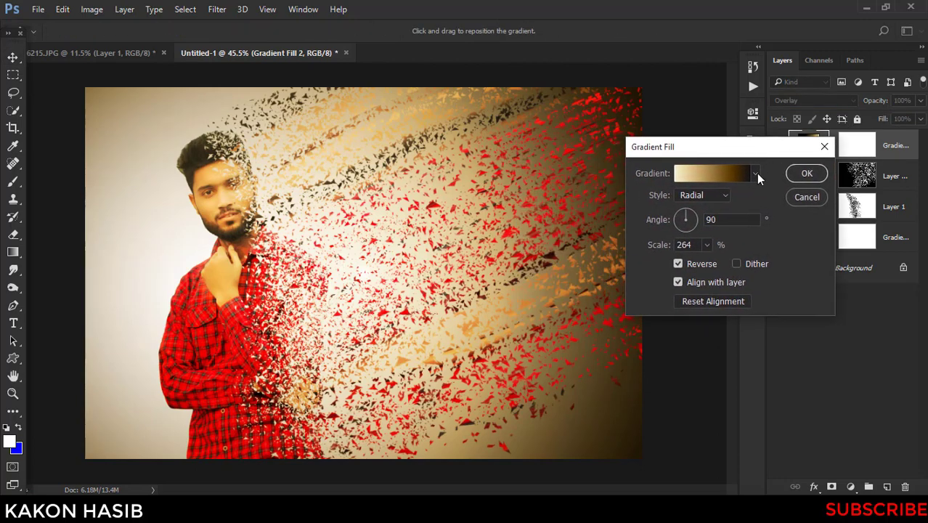
pyautogui.click(755, 174)
pyautogui.click(694, 248)
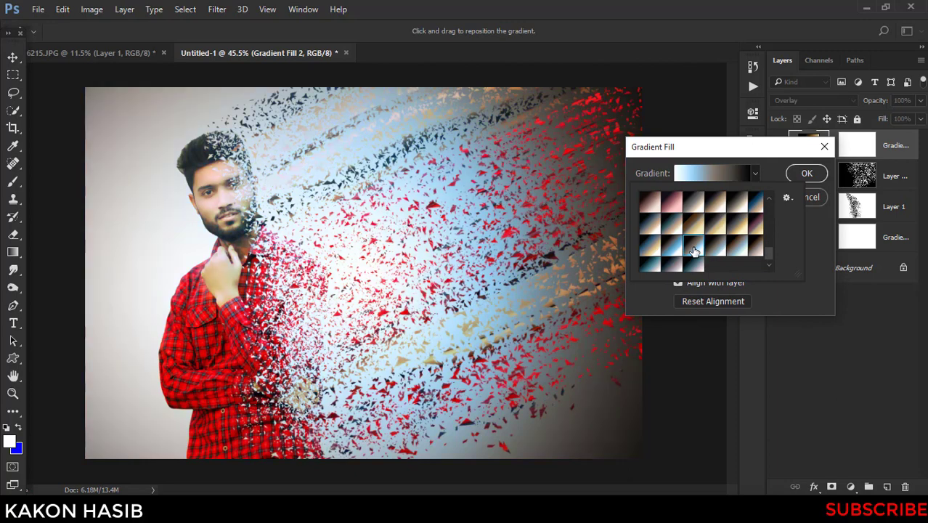
pyautogui.click(679, 251)
pyautogui.click(656, 251)
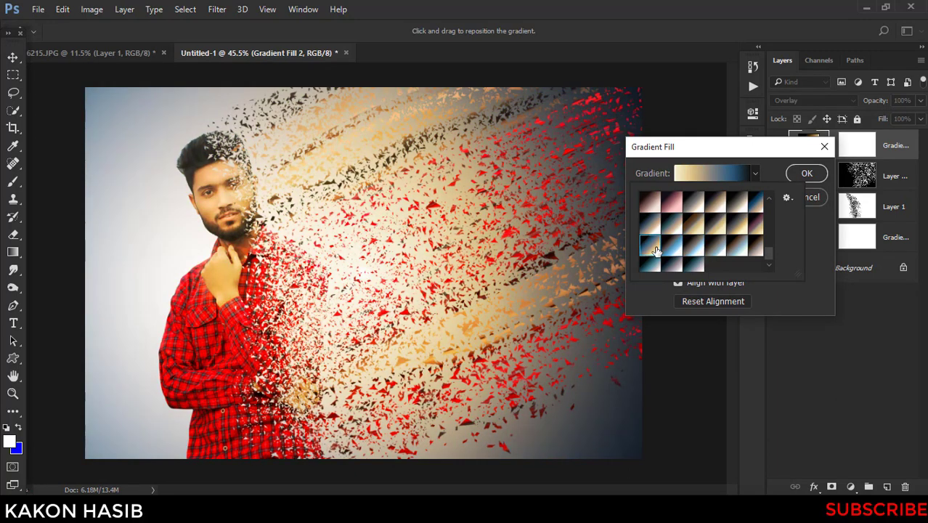
pyautogui.click(651, 204)
pyautogui.click(674, 206)
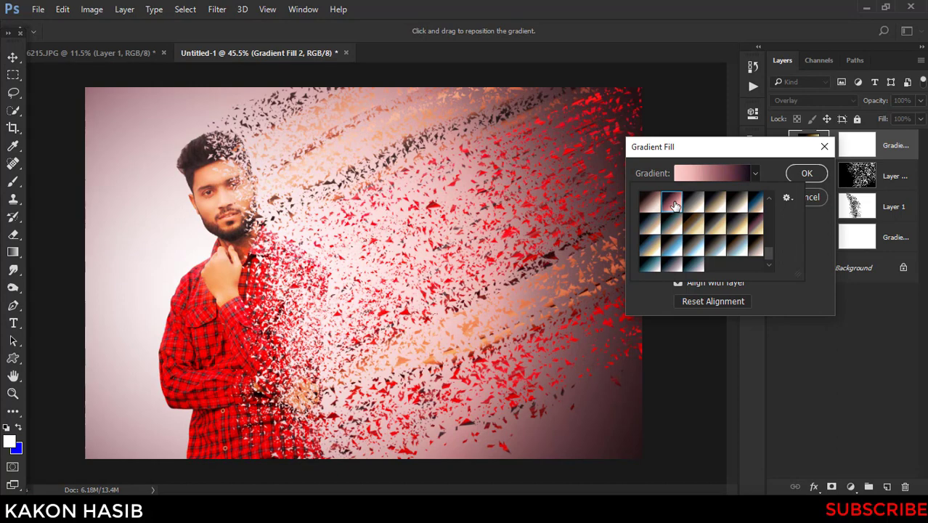
pyautogui.click(737, 204)
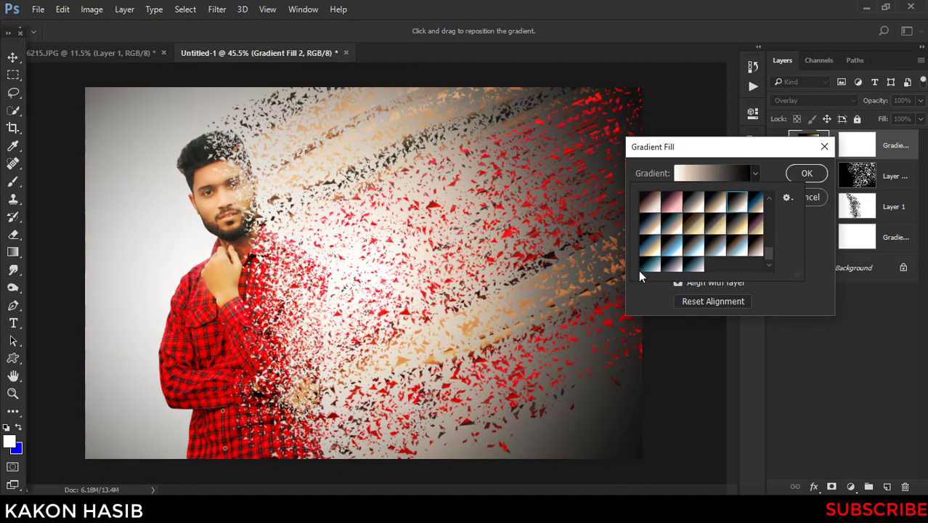
pyautogui.scroll(2, 699, 263)
pyautogui.scroll(1, 697, 258)
pyautogui.click(690, 231)
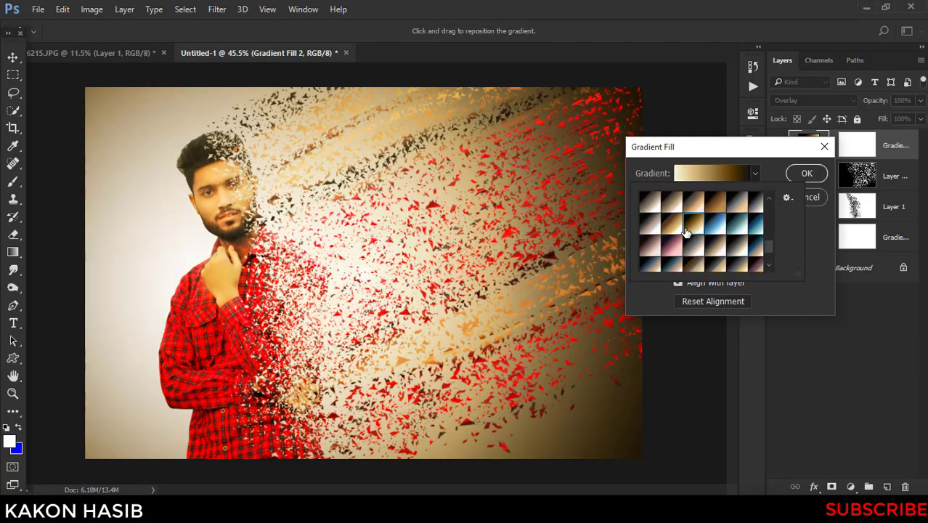
pyautogui.click(716, 227)
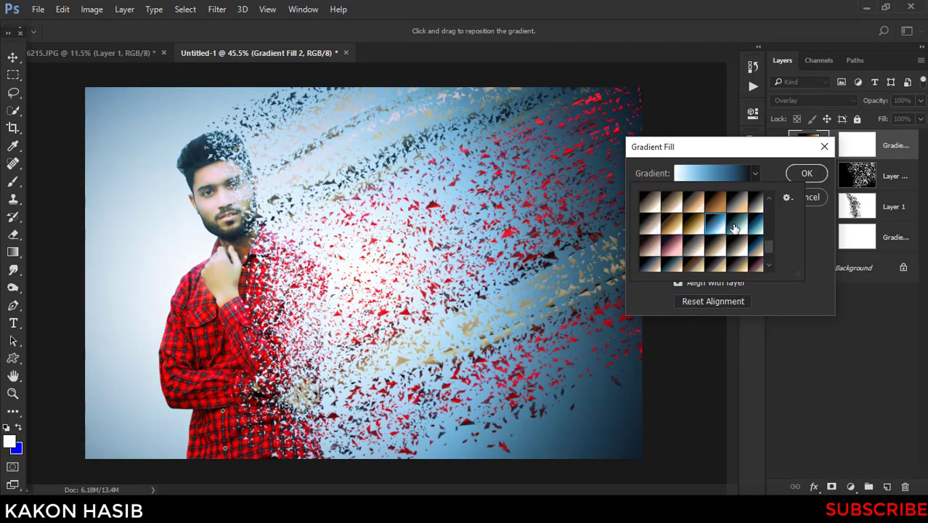
pyautogui.click(735, 228)
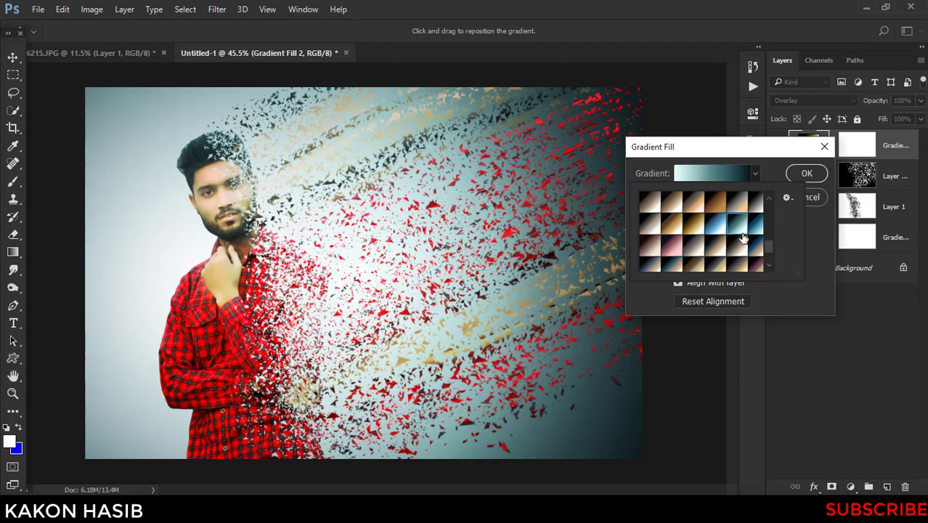
pyautogui.click(755, 231)
# Keep browsing presets, then settle on the gold-to-black gradient and confirm
pyautogui.scroll(1, 755, 231)
pyautogui.click(708, 239)
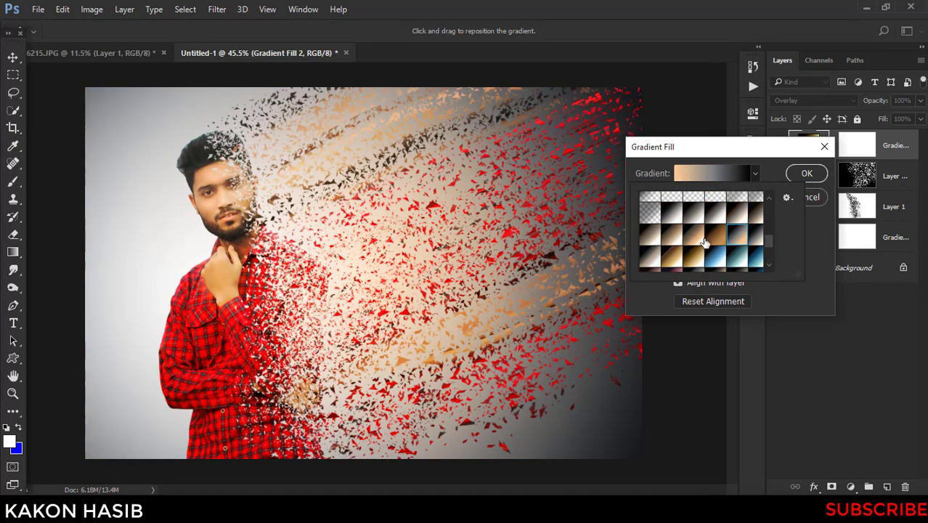
pyautogui.click(683, 239)
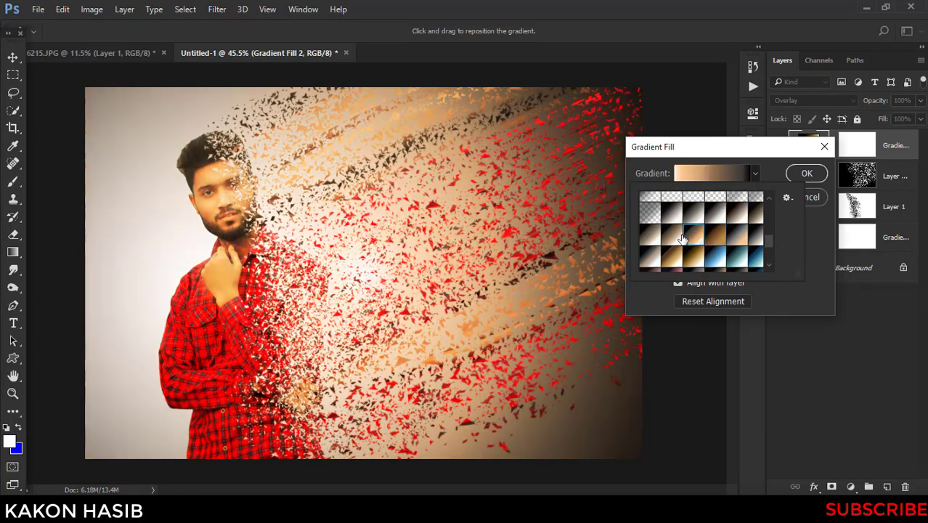
pyautogui.click(672, 236)
pyautogui.scroll(1, 693, 249)
pyautogui.scroll(2, 694, 249)
pyautogui.click(683, 249)
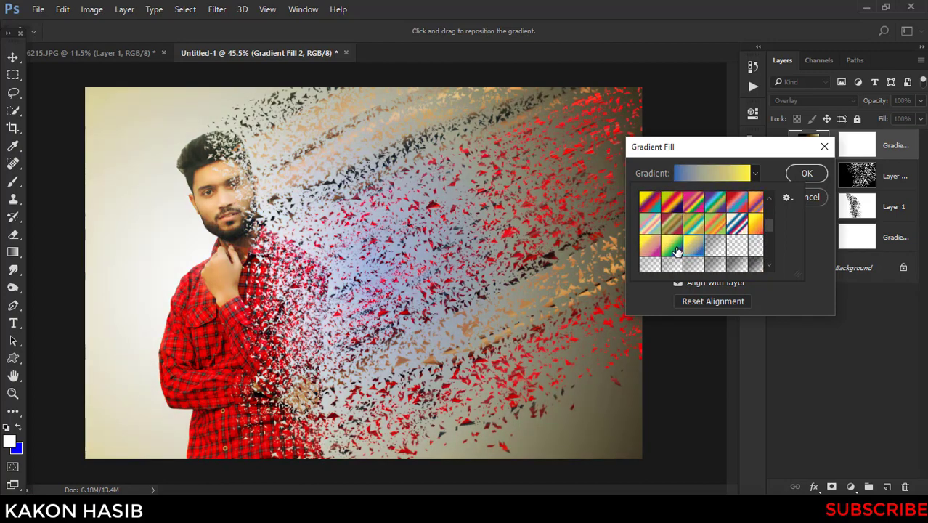
pyautogui.click(674, 248)
pyautogui.click(656, 248)
pyautogui.scroll(1, 657, 249)
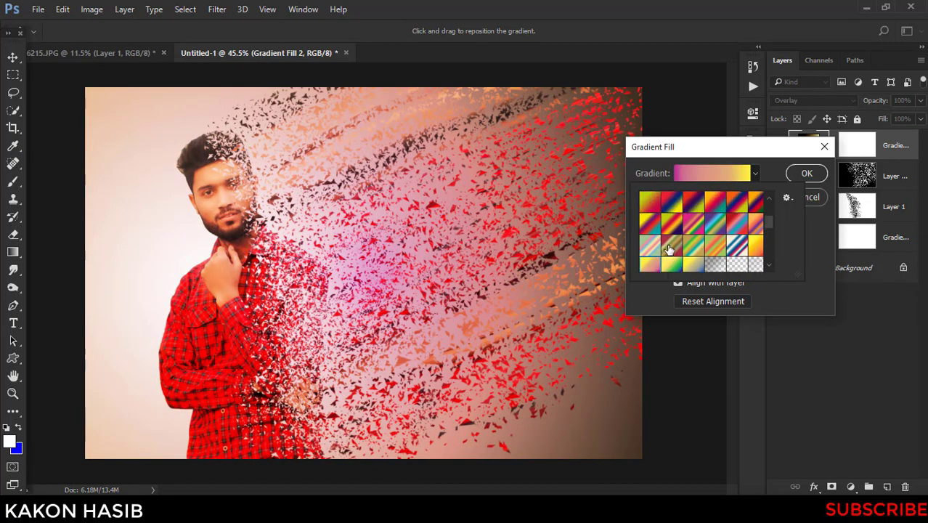
pyautogui.scroll(1, 669, 249)
pyautogui.scroll(2, 686, 249)
pyautogui.click(715, 247)
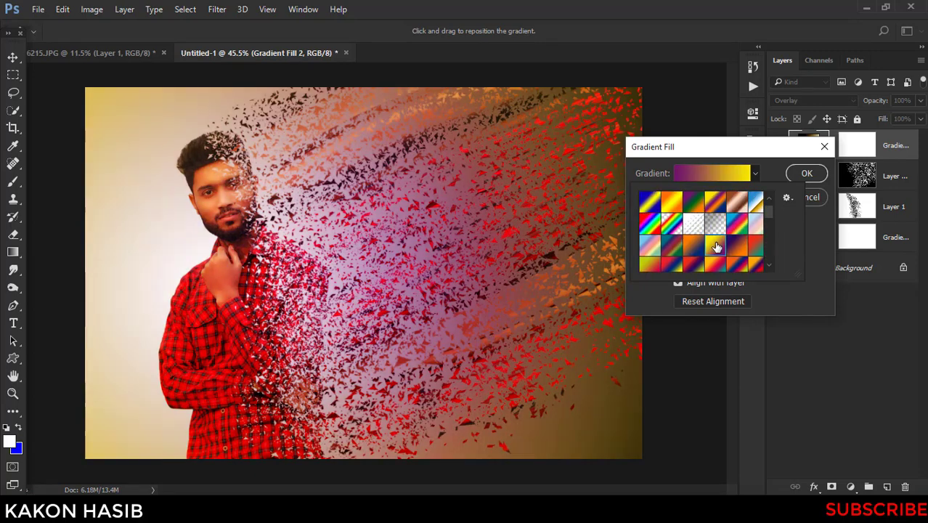
pyautogui.scroll(1, 715, 247)
pyautogui.click(735, 231)
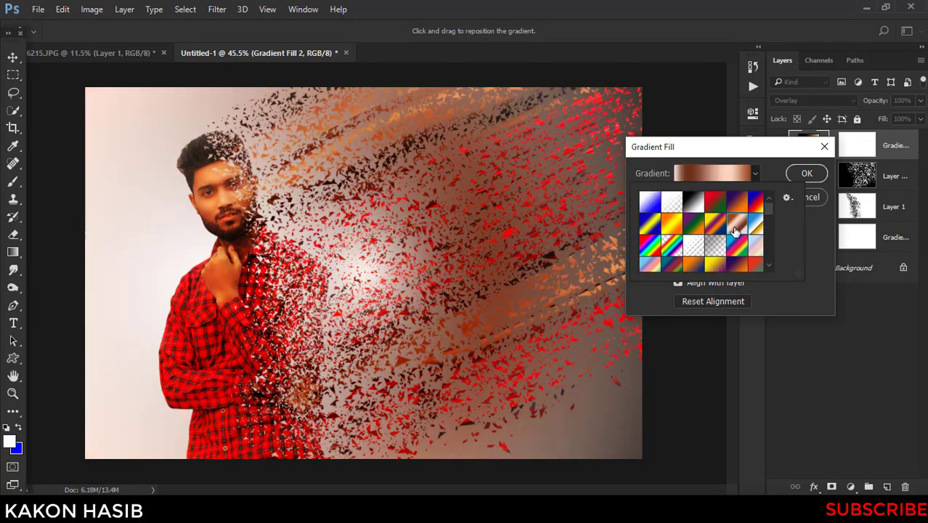
pyautogui.scroll(-2, 734, 233)
pyautogui.scroll(-2, 735, 236)
pyautogui.scroll(-1, 735, 243)
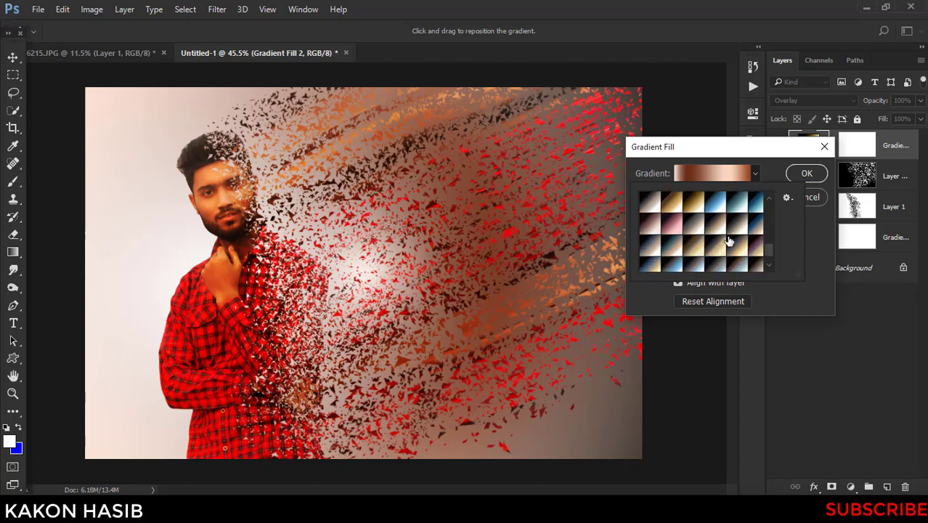
pyautogui.click(737, 251)
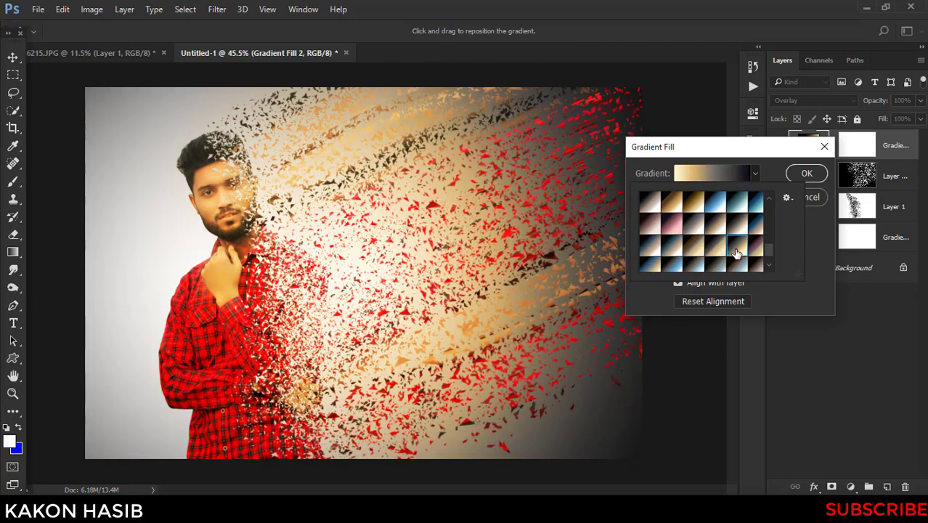
pyautogui.click(805, 175)
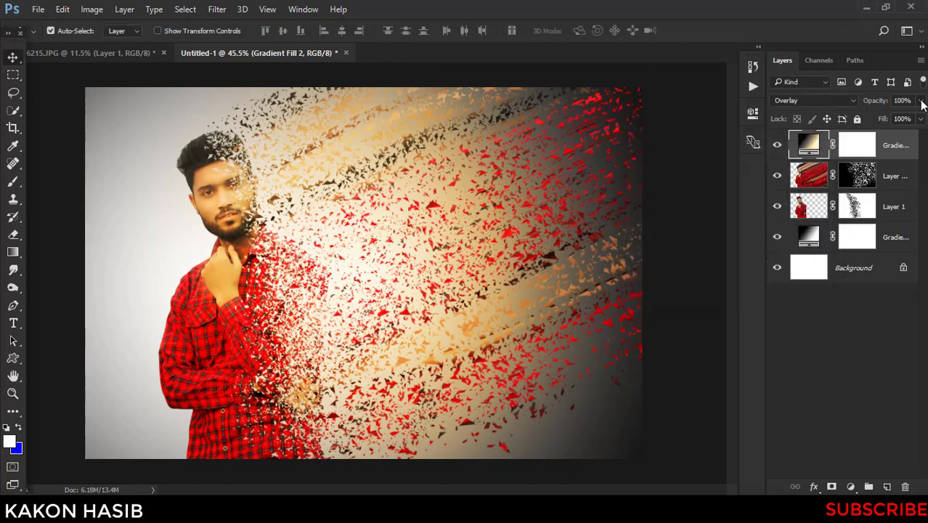
# Drag Gradient Fill 2's opacity down to 58%
pyautogui.click(920, 100)
pyautogui.moveTo(918, 118); pyautogui.dragTo(893, 120)
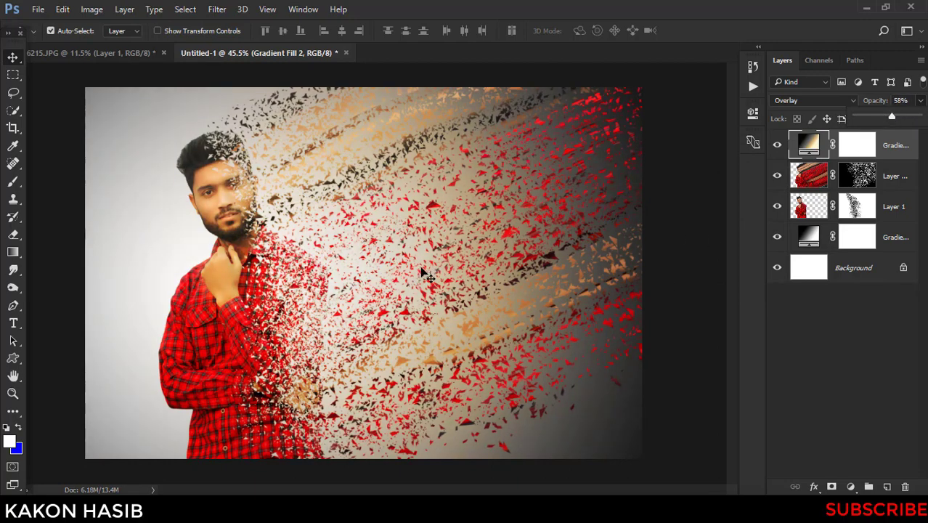
pyautogui.scroll(-1, 349, 275)
pyautogui.scroll(2, 350, 275)
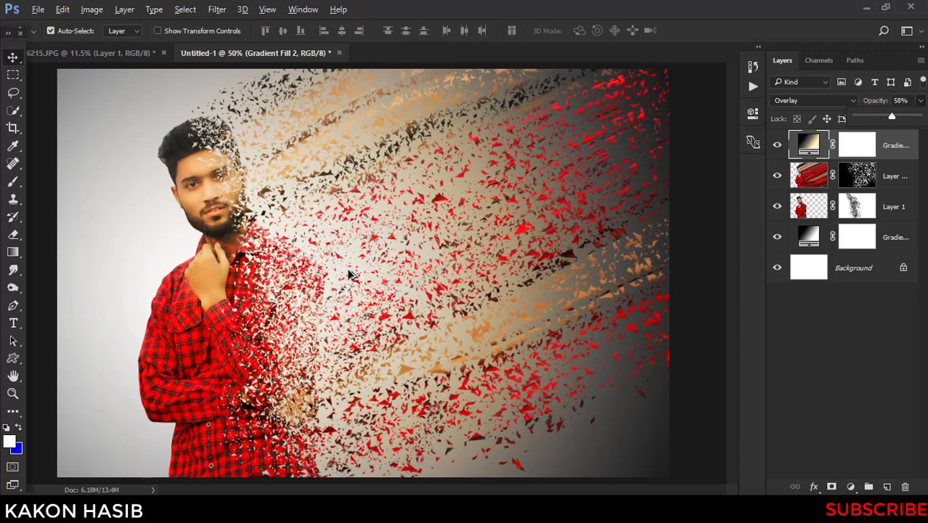
pyautogui.scroll(-1, 350, 274)
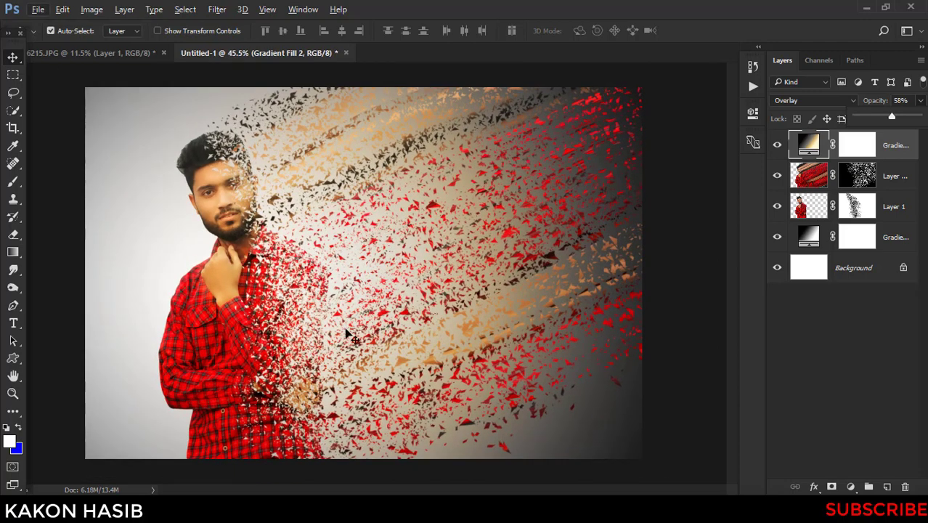
# Add a white 16 pt text layer near the centre reading DISPERSION over EFFECT
pyautogui.press('t')
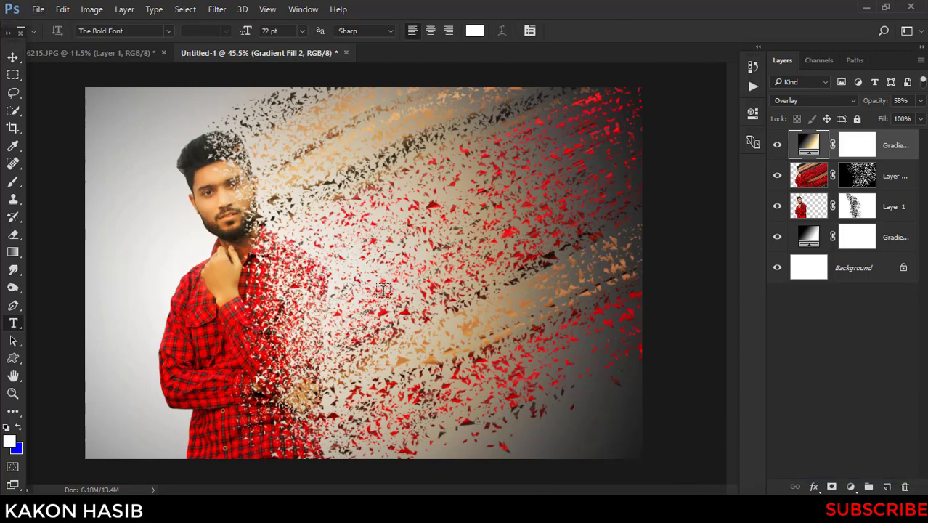
pyautogui.click(474, 30)
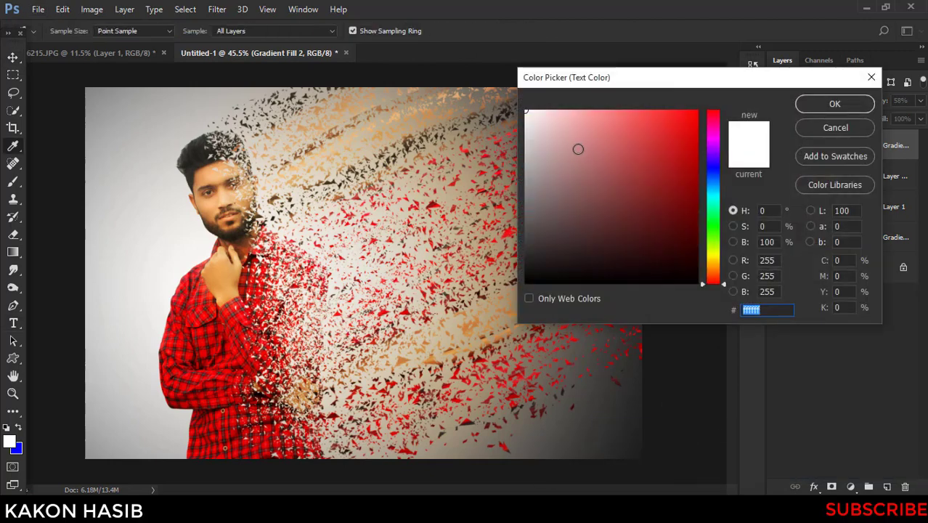
pyautogui.click(834, 104)
pyautogui.click(317, 243)
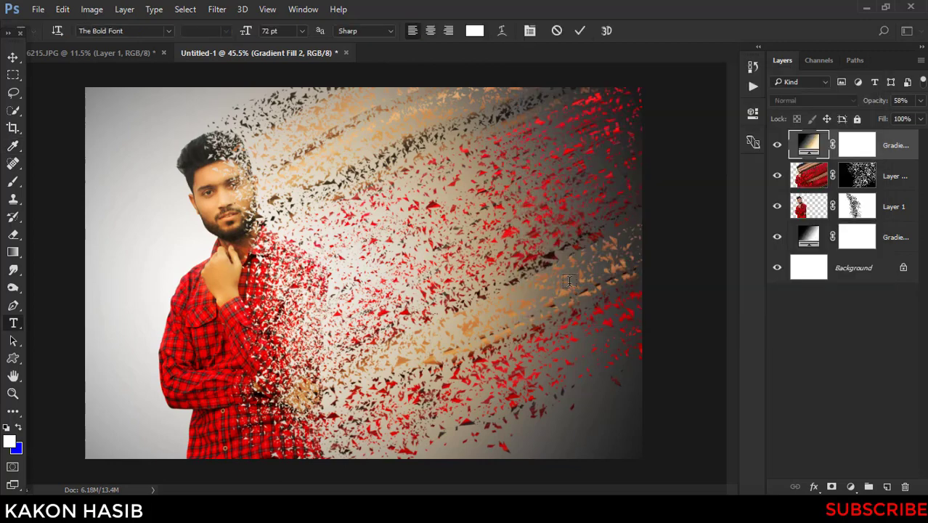
pyautogui.click(302, 31)
pyautogui.click(294, 171)
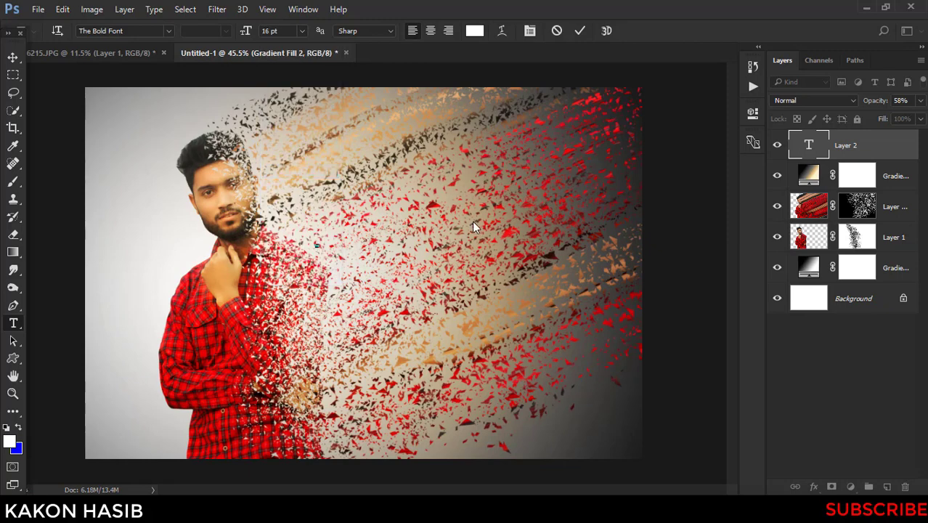
pyautogui.write('a')
pyautogui.write('is')
pyautogui.write('per')
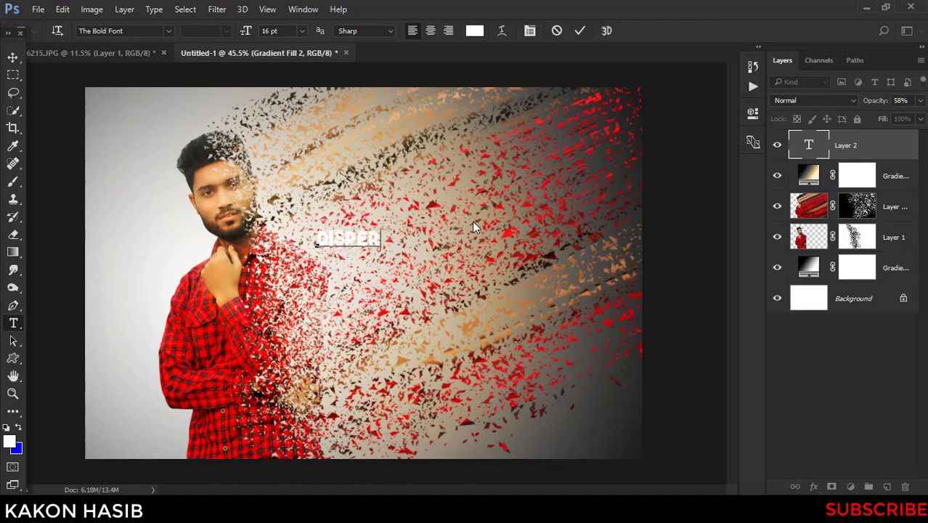
pyautogui.write('sio')
pyautogui.write('n')
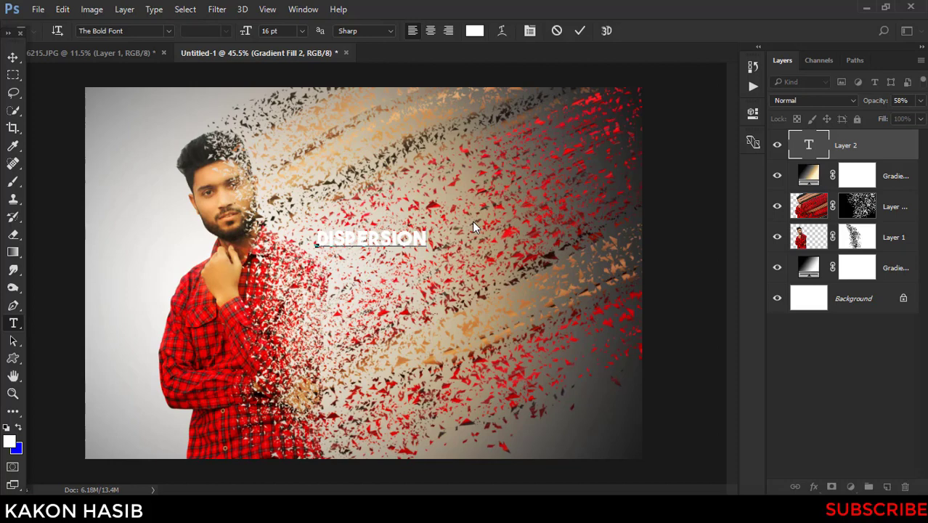
pyautogui.press('Return')
pyautogui.write('EFF')
pyautogui.write('ECT')
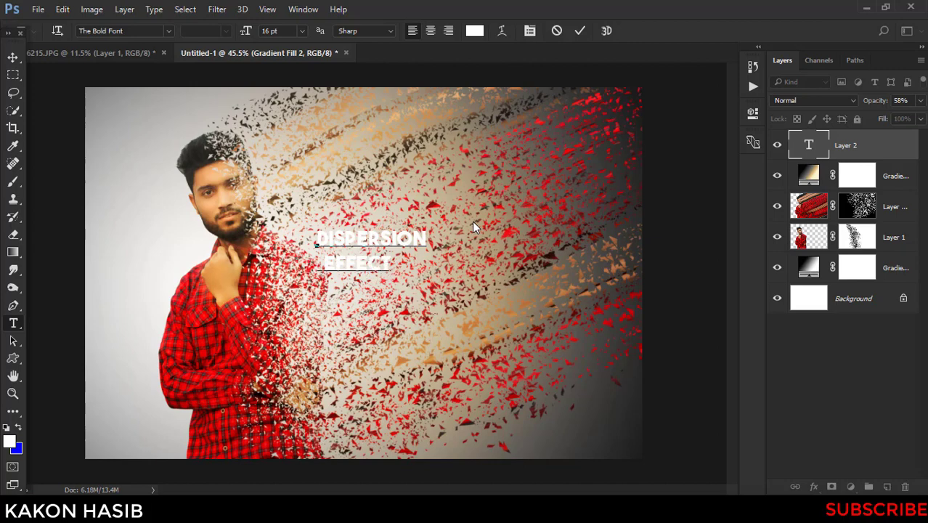
pyautogui.click(581, 31)
# Scale the title to about 204% and move it to the canvas's lower right
pyautogui.click(12, 57)
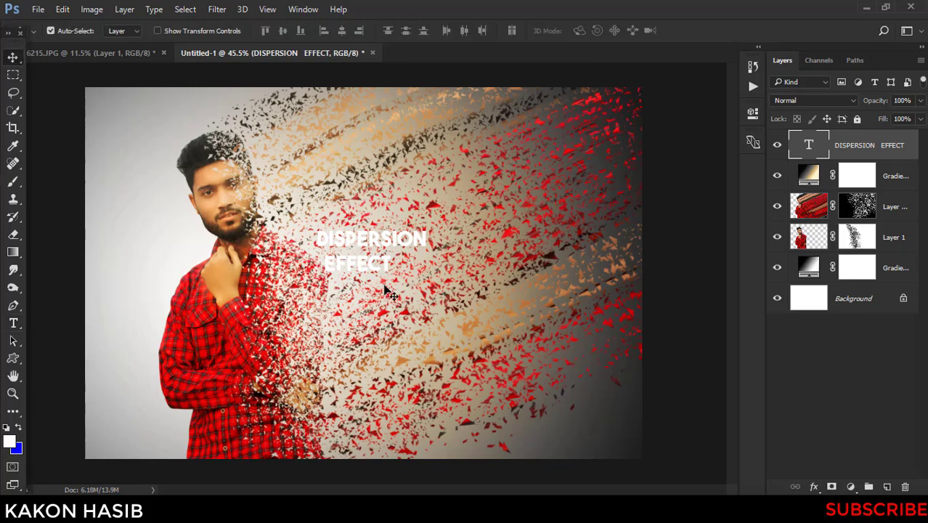
pyautogui.press('ctrl')
pyautogui.hotkey('ctrl', 't')
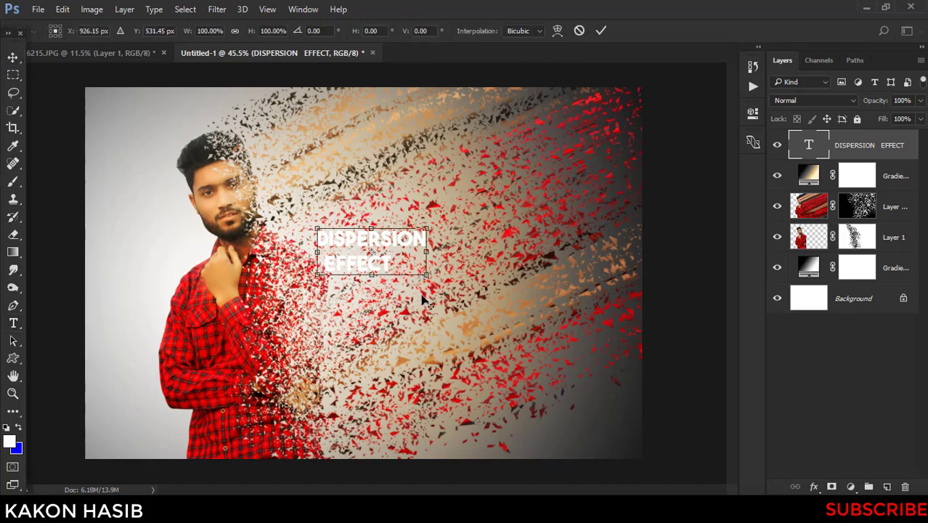
pyautogui.moveTo(426, 273)
pyautogui.mouseDown()
pyautogui.moveTo(482, 297)
pyautogui.moveTo(584, 418)
pyautogui.mouseUp()
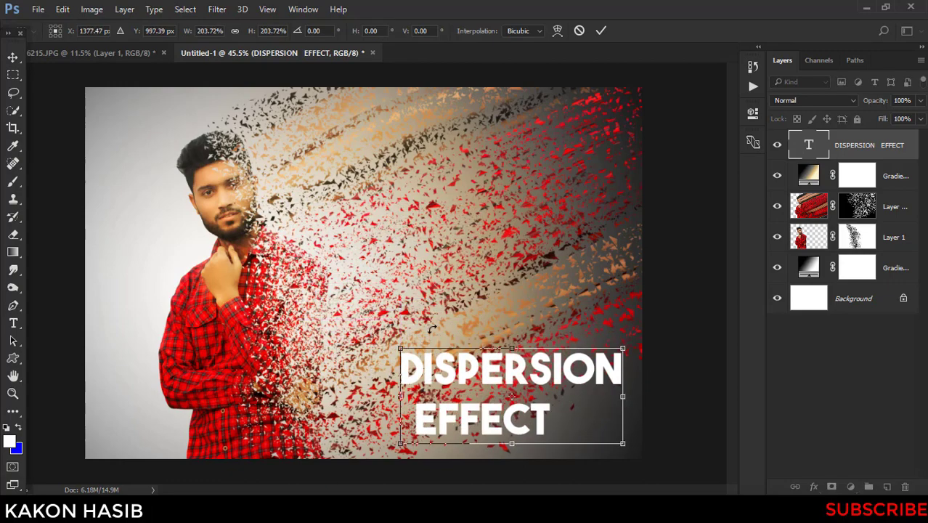
pyautogui.click(602, 31)
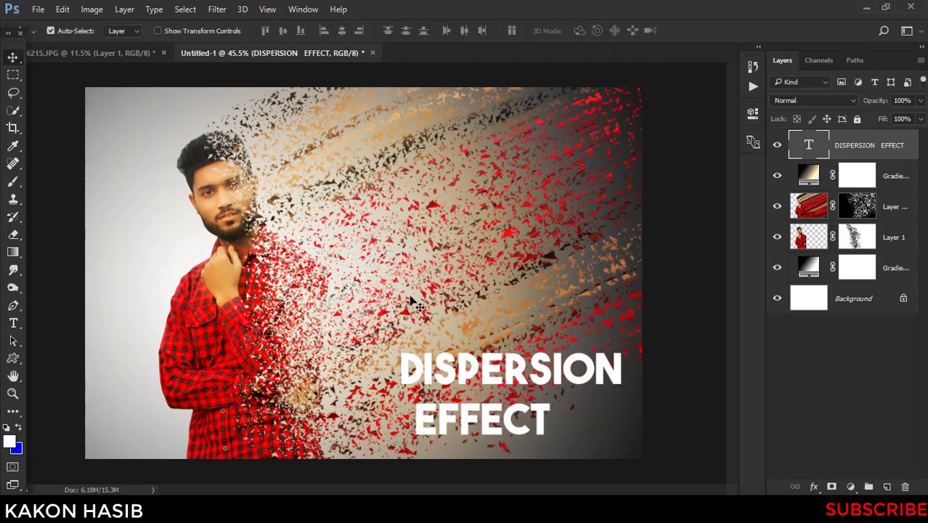
# Remove the spaces before EFFECT so it left-aligns, then select the whole title
pyautogui.click(15, 323)
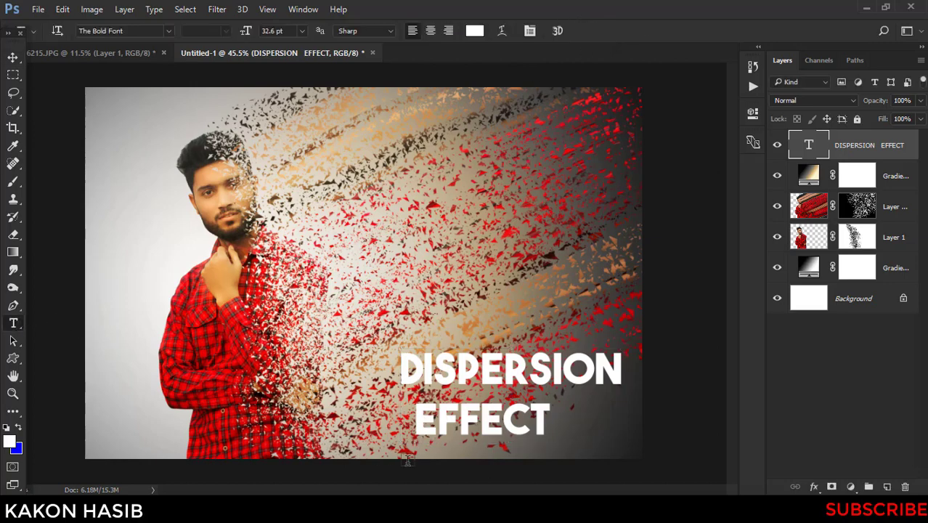
pyautogui.click(417, 426)
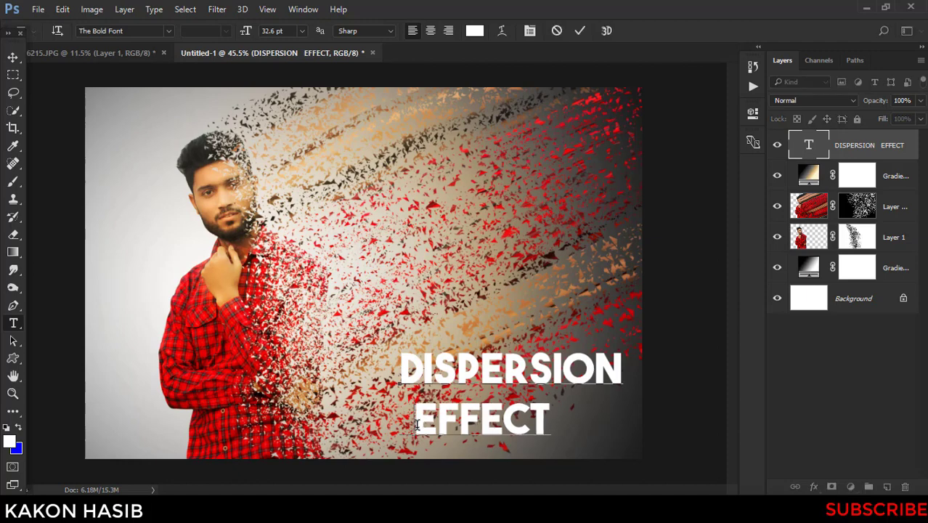
pyautogui.press('BackSpace')
pyautogui.press('BackSpace')
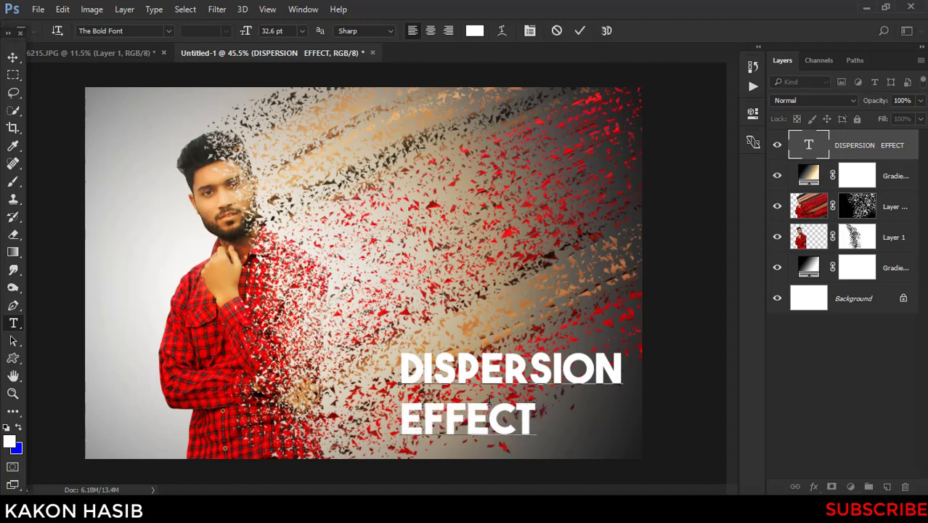
pyautogui.moveTo(540, 415); pyautogui.dragTo(405, 368)
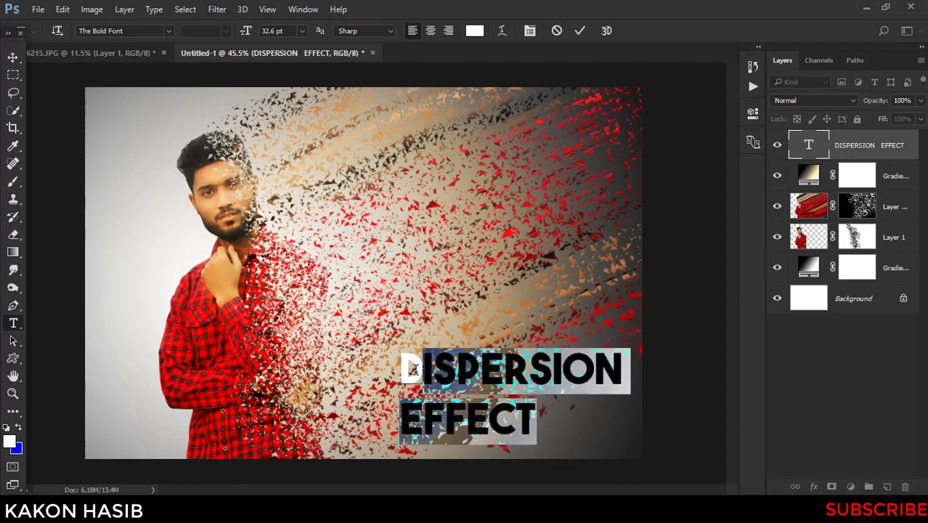
# Change the title's text colour to black and commit the edit
pyautogui.click(474, 31)
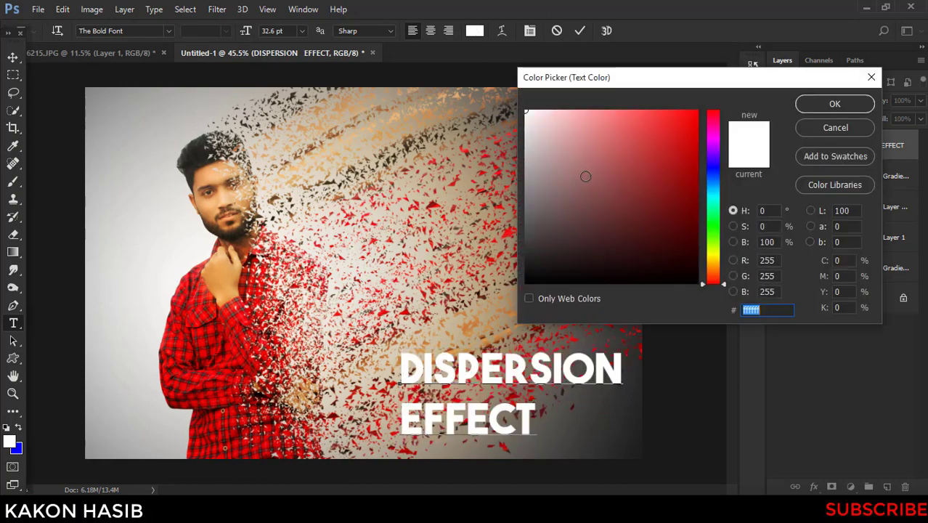
pyautogui.write('ff0000')
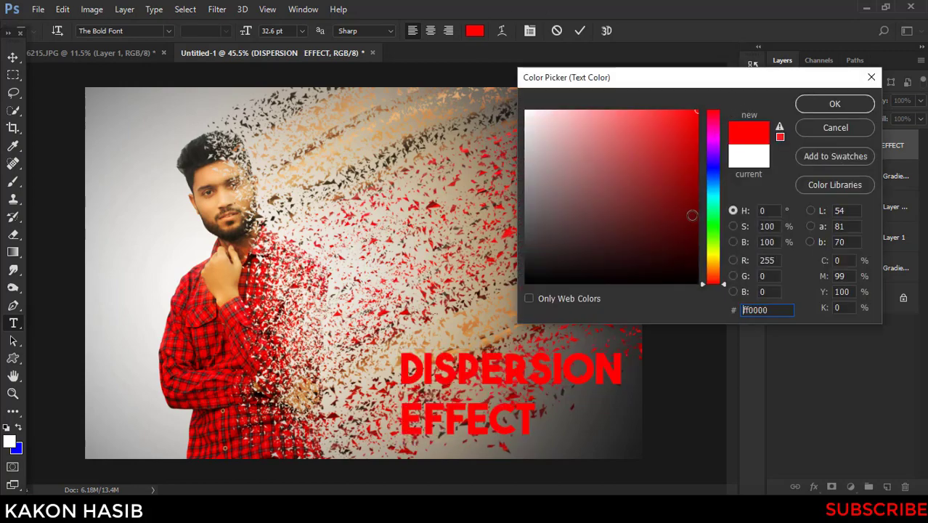
pyautogui.click(713, 201)
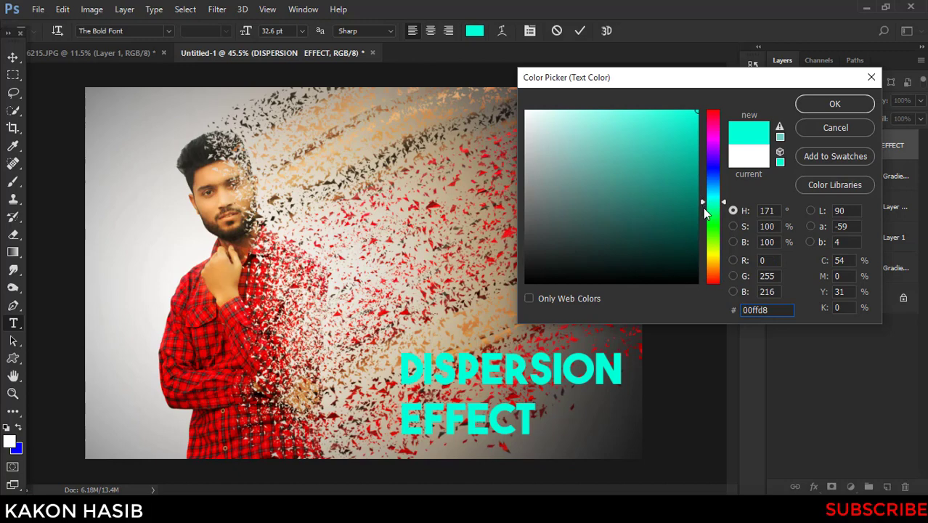
pyautogui.moveTo(703, 209); pyautogui.dragTo(707, 282)
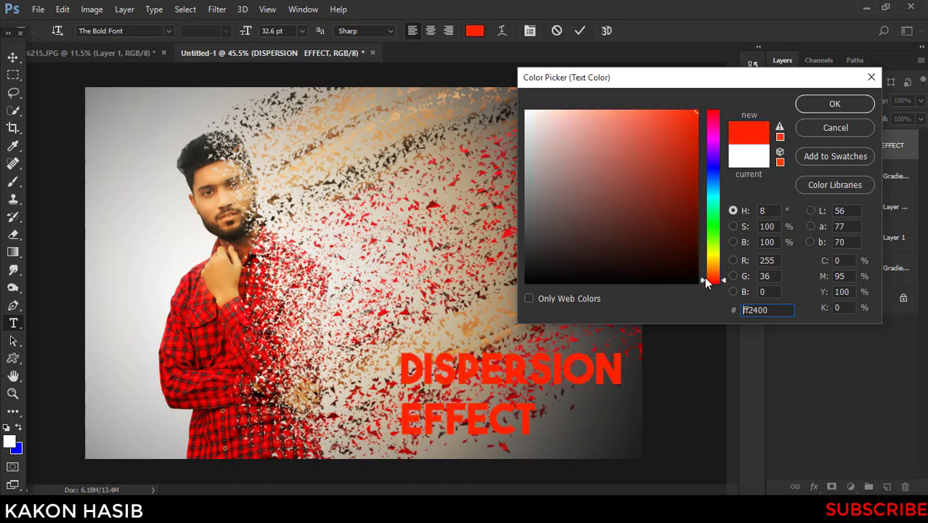
pyautogui.click(683, 283)
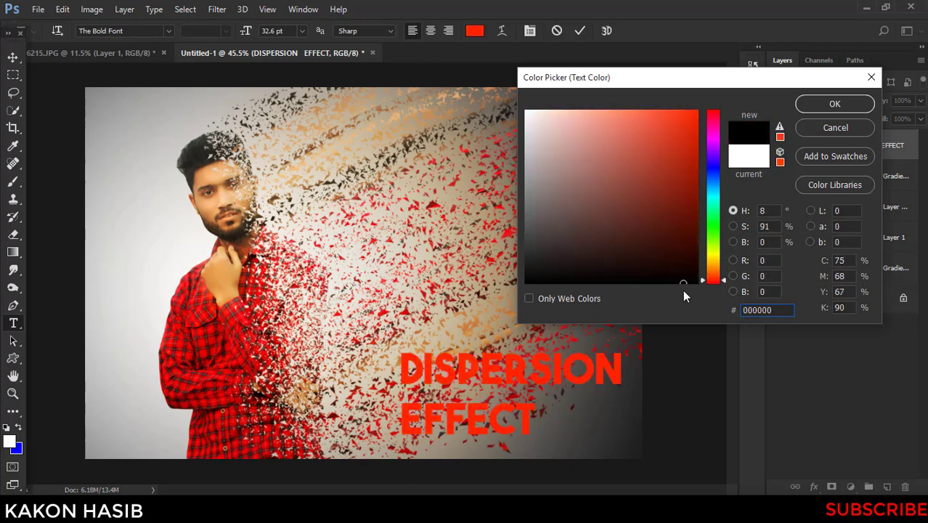
pyautogui.click(810, 112)
pyautogui.click(578, 32)
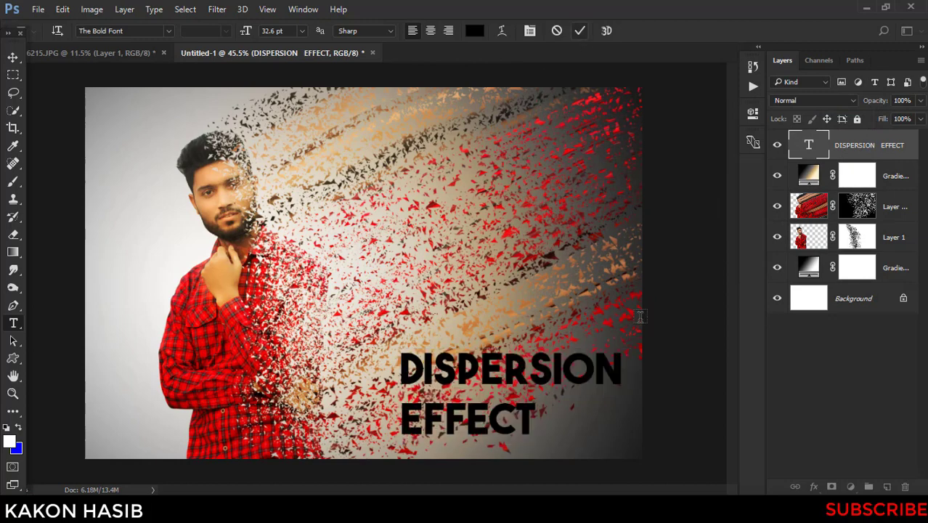
pyautogui.click(11, 58)
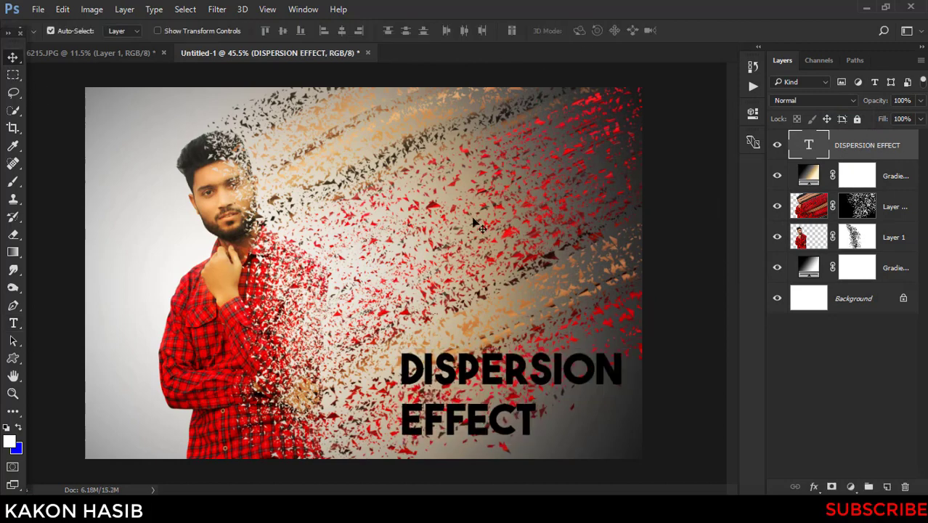